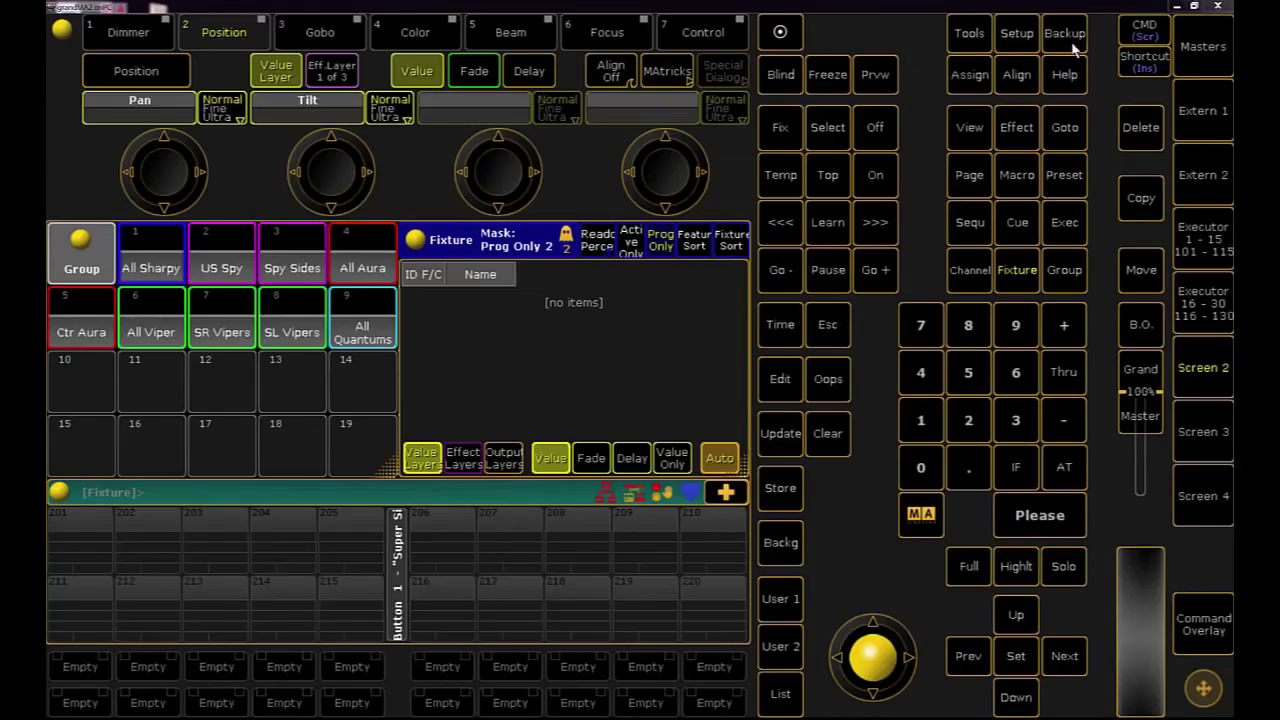
- Save the show as consoletrainer2018jan8 and close the Backup window
left_click(1072, 40)
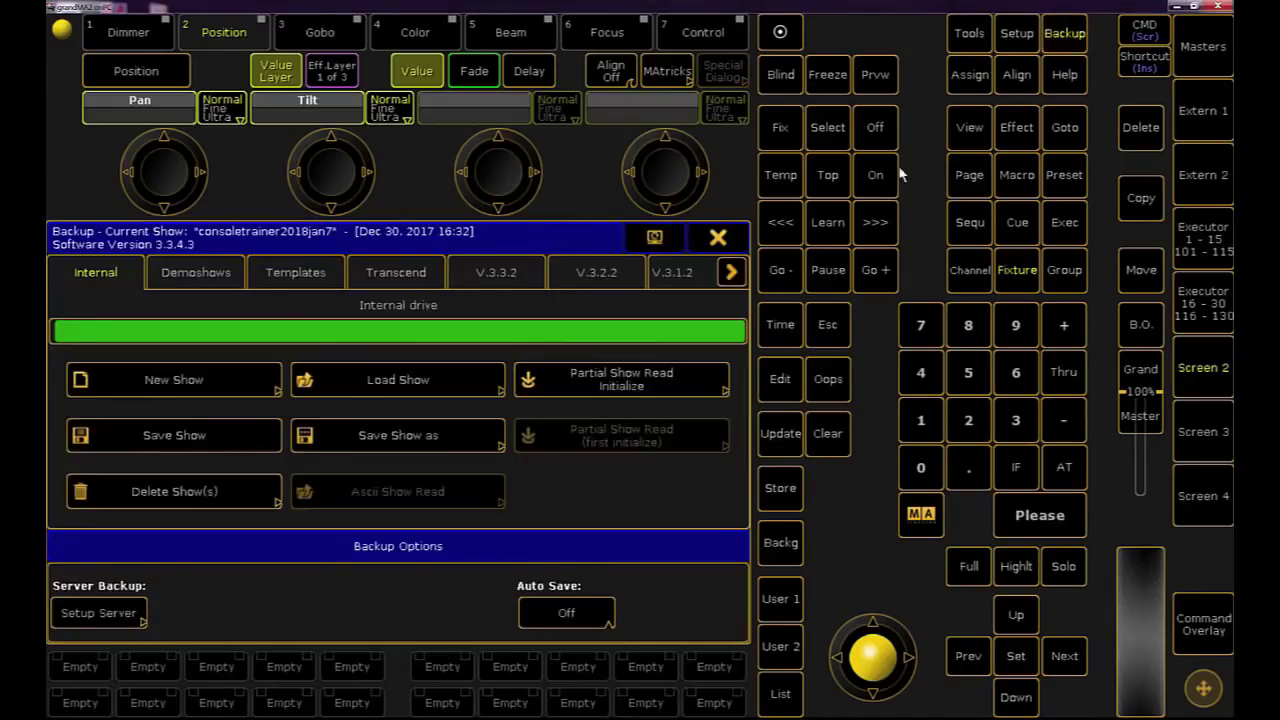
left_click(462, 438)
left_click(426, 457)
key("BackSpace")
type("8jan8")
key("Return")
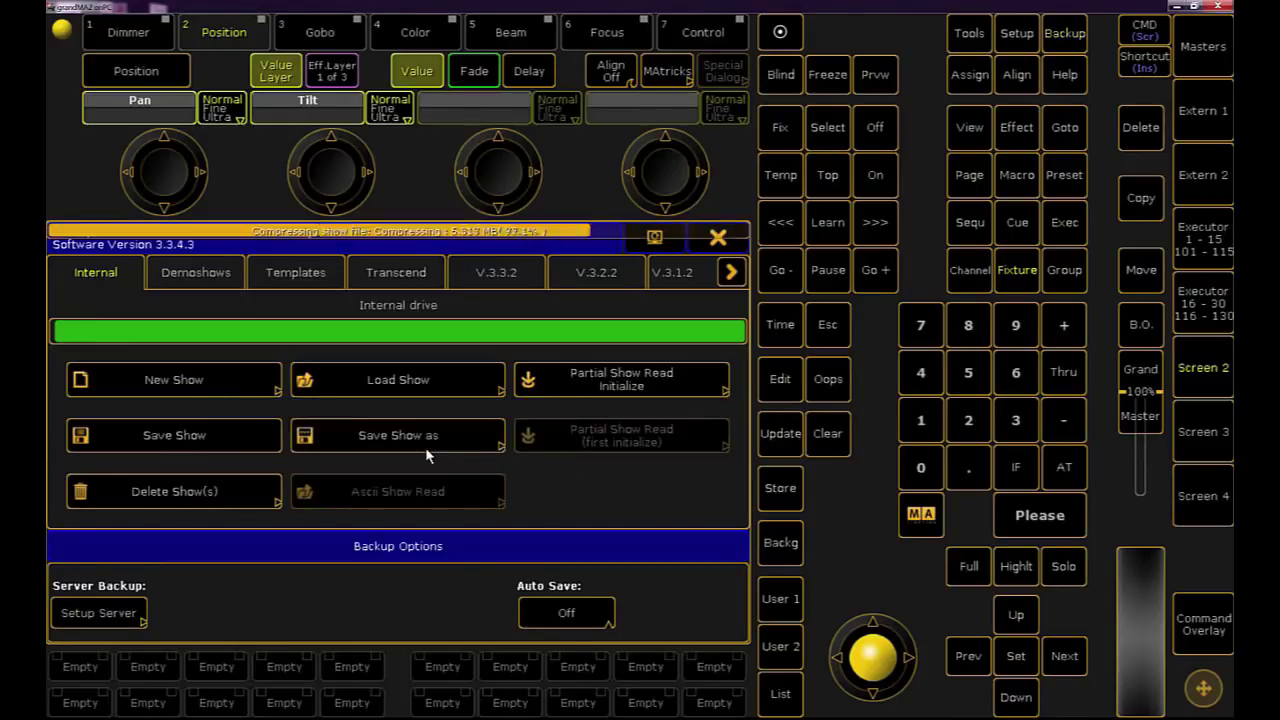
left_click(718, 237)
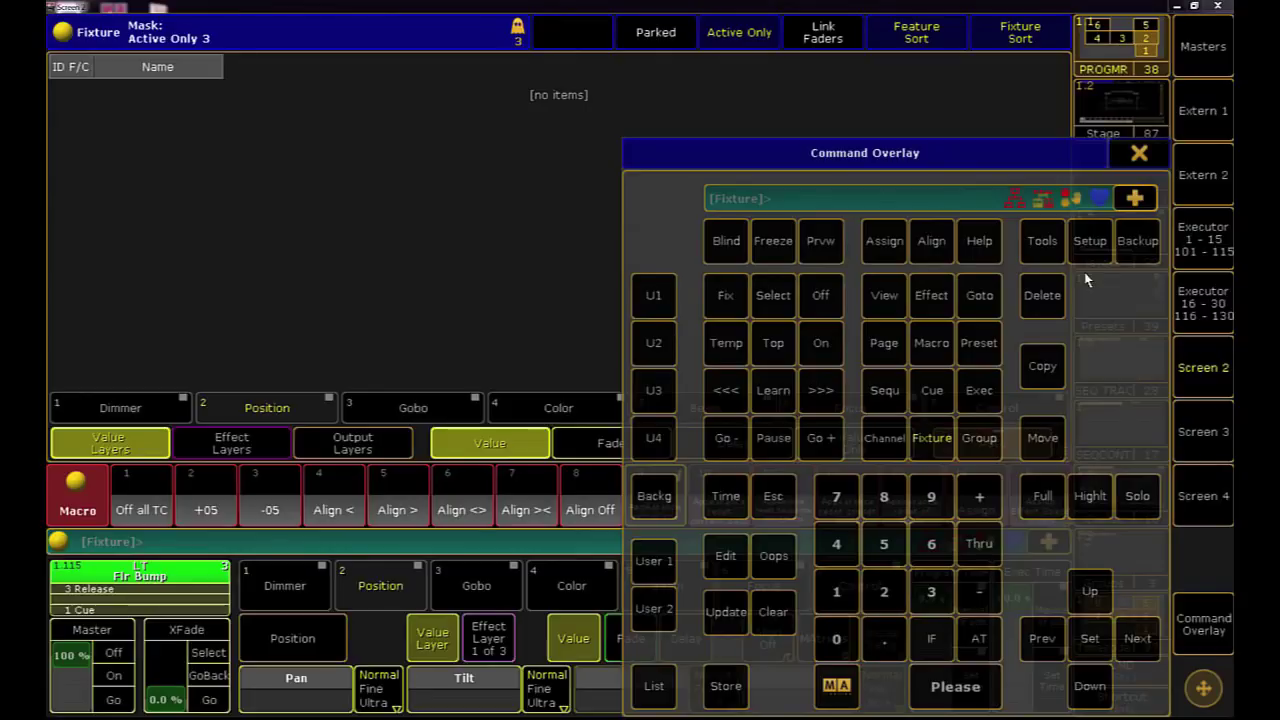
- Open the Fixture Types list under Setup's Patch & Fixture Schedule
left_click(1089, 250)
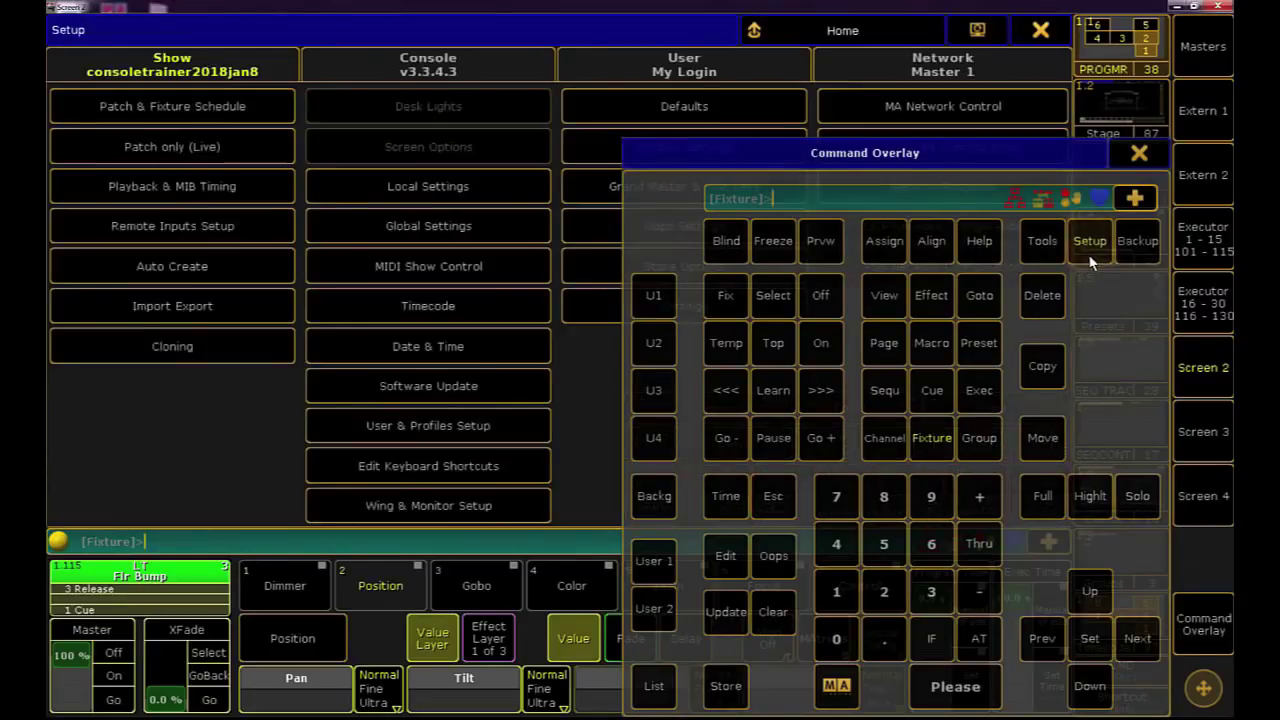
left_click(293, 110)
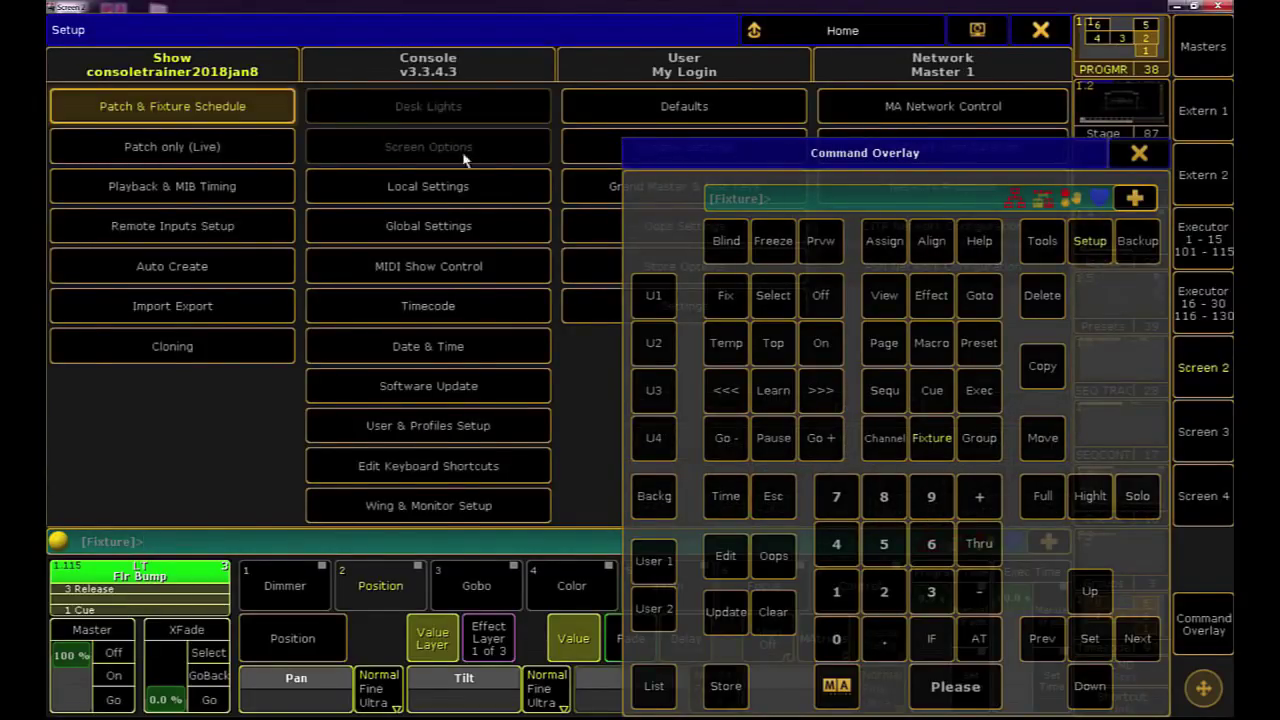
left_click(1148, 160)
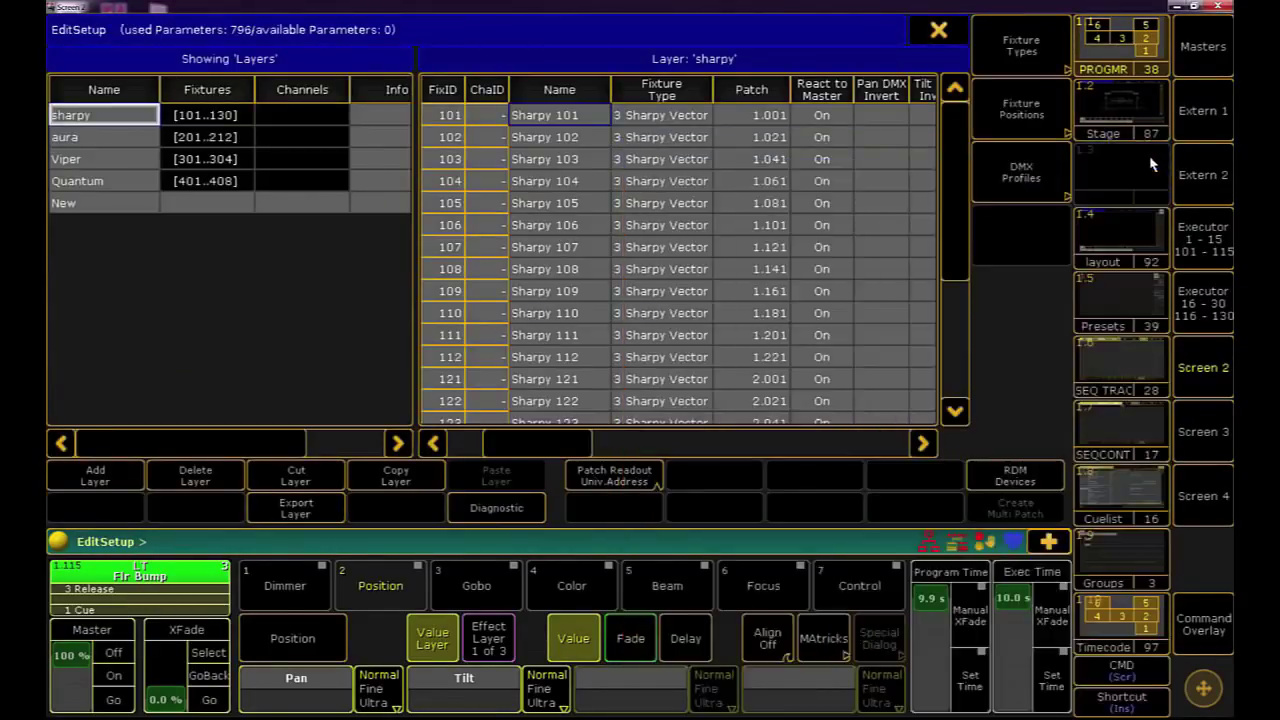
left_click(1015, 55)
- Edit the Mac Viper Profile's GOBO1 wheel slots through the Wheel Manager
left_click(172, 180)
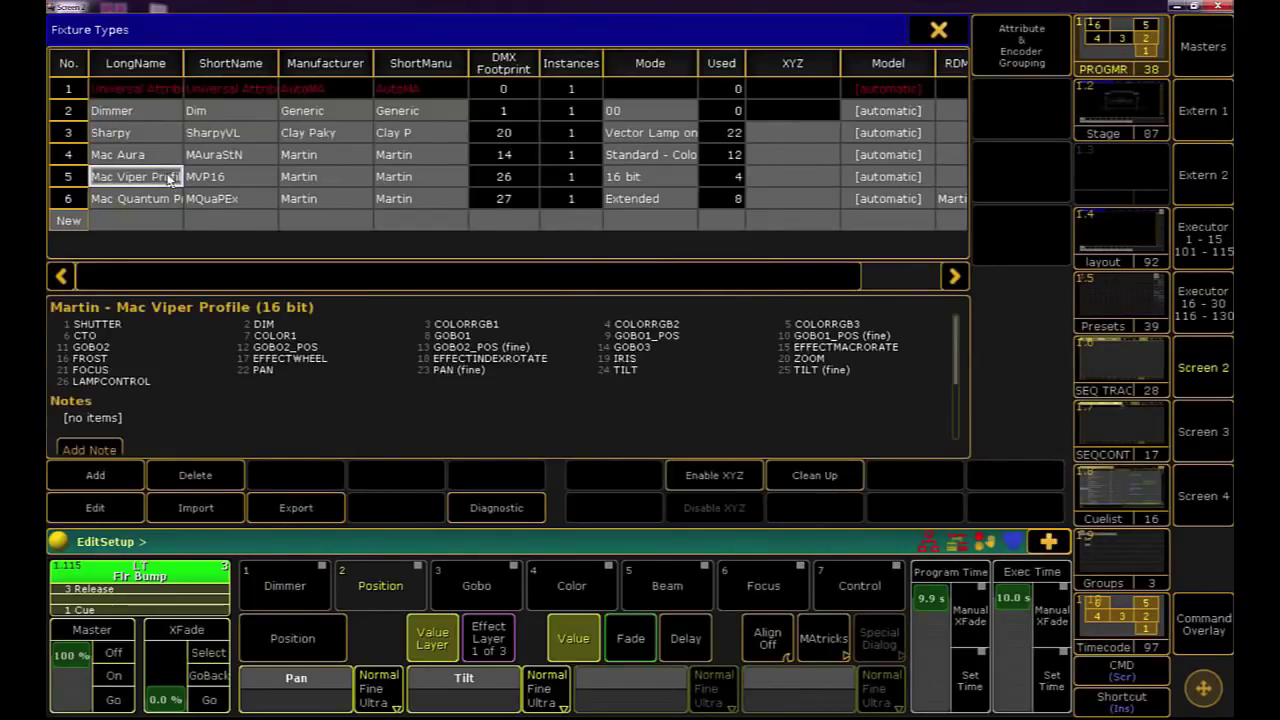
left_click(123, 509)
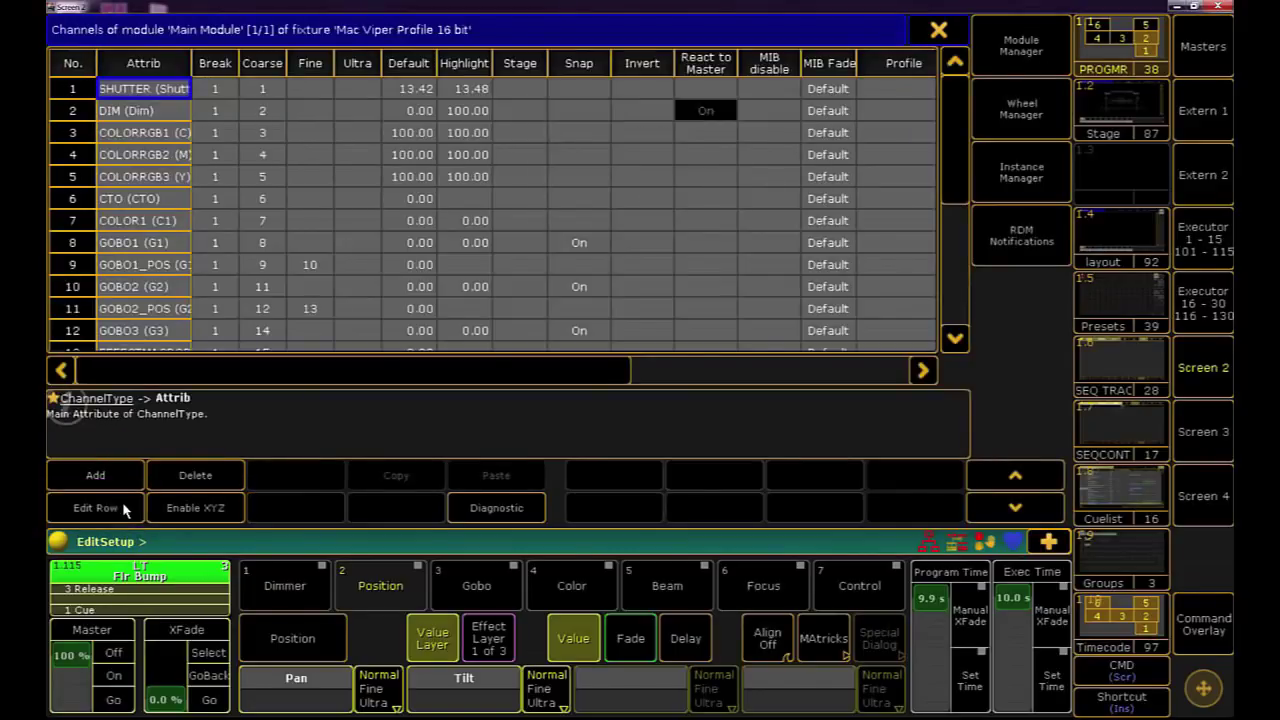
left_click(1030, 130)
left_click(255, 112)
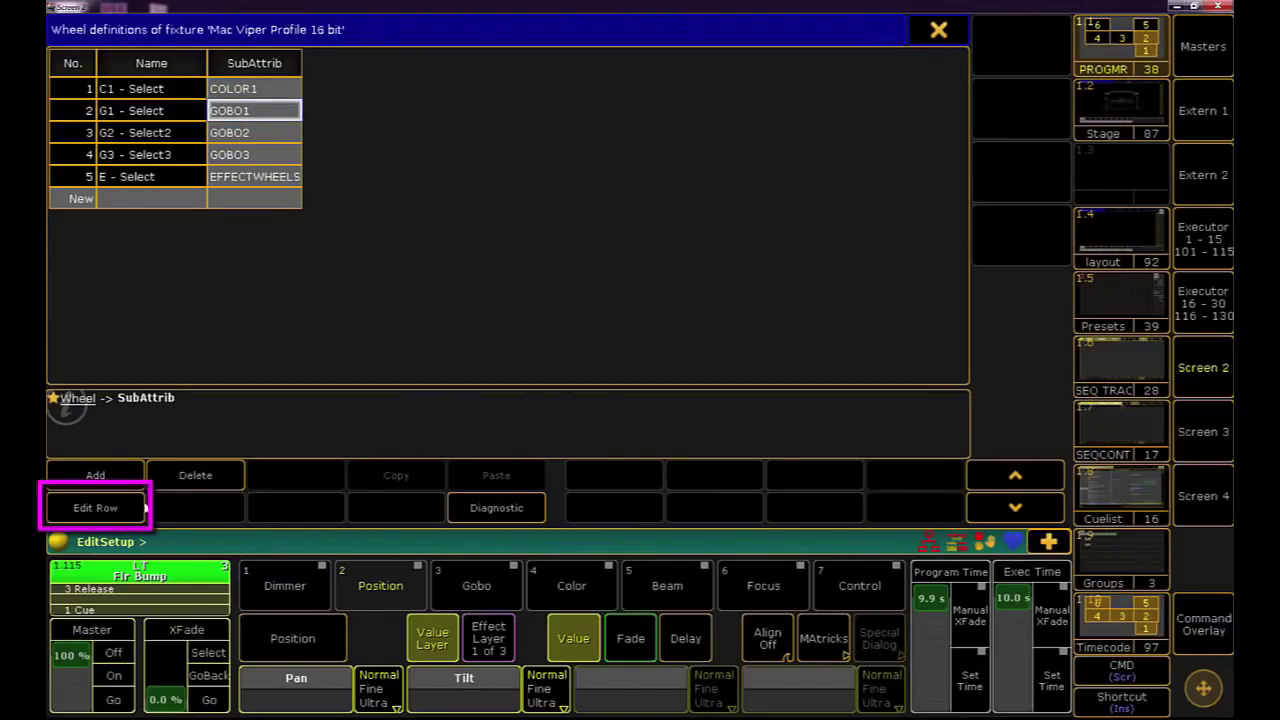
left_click(136, 512)
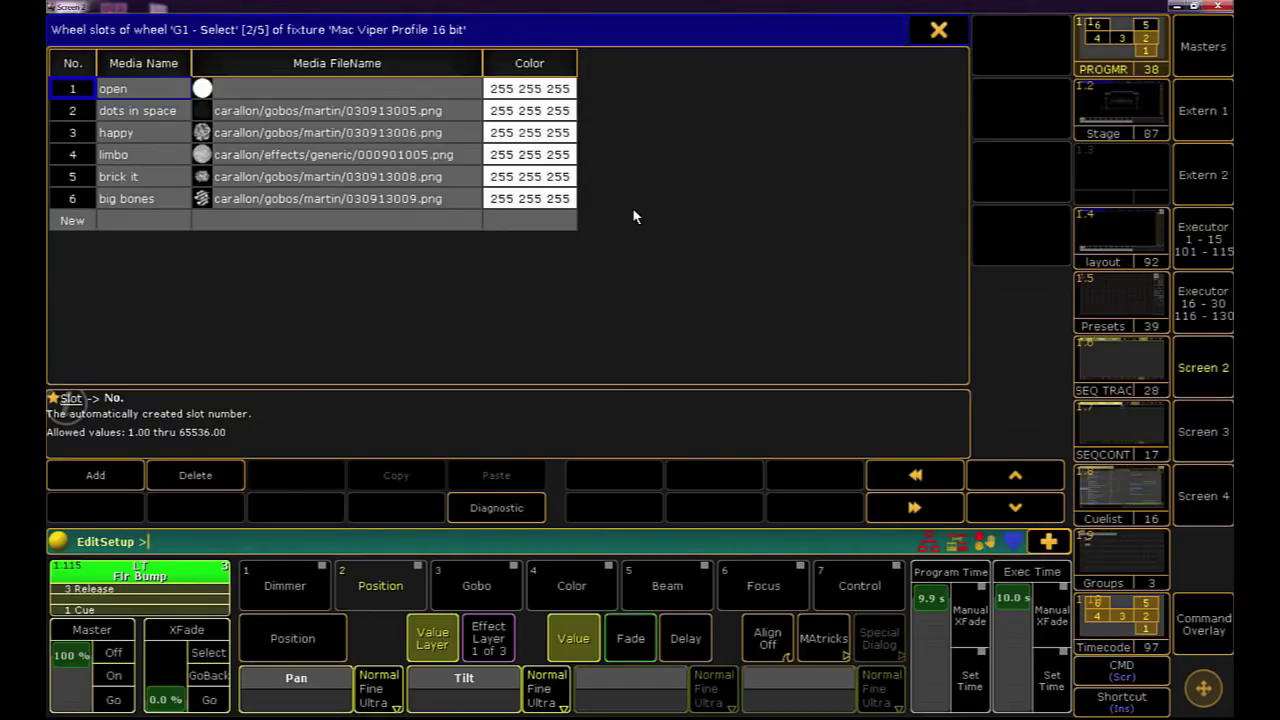
double_click(437, 155)
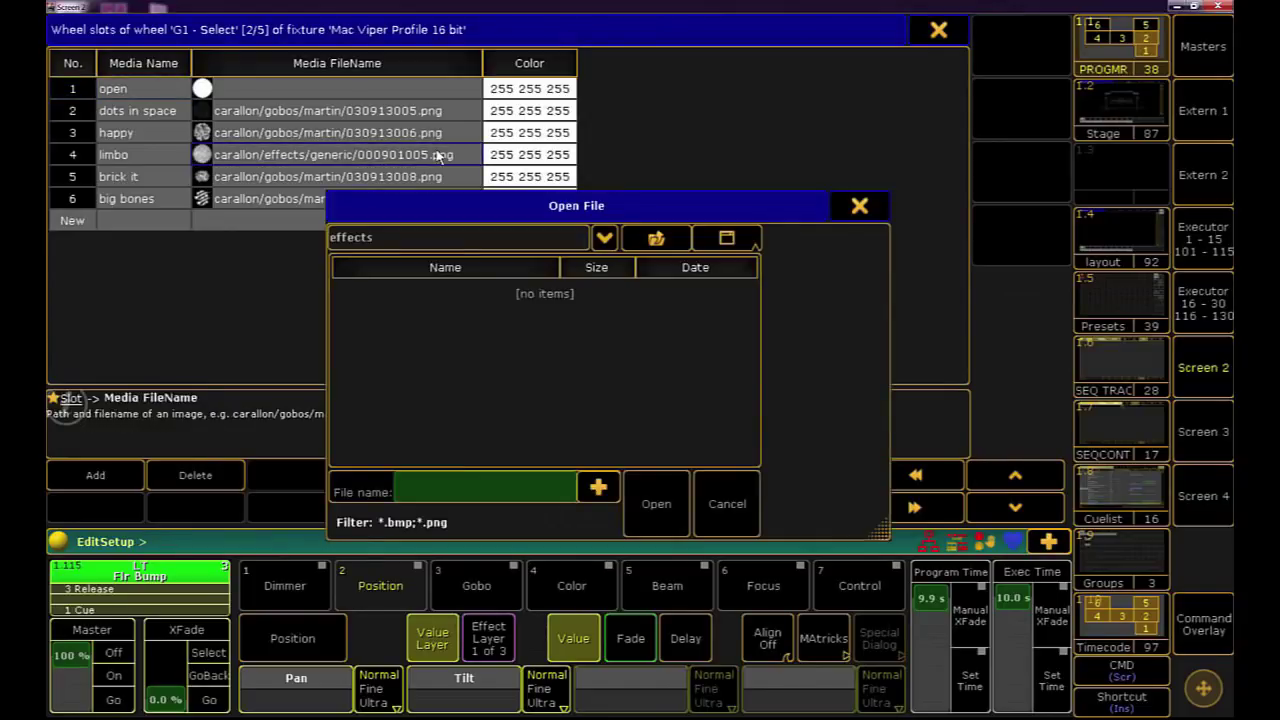
left_click(604, 238)
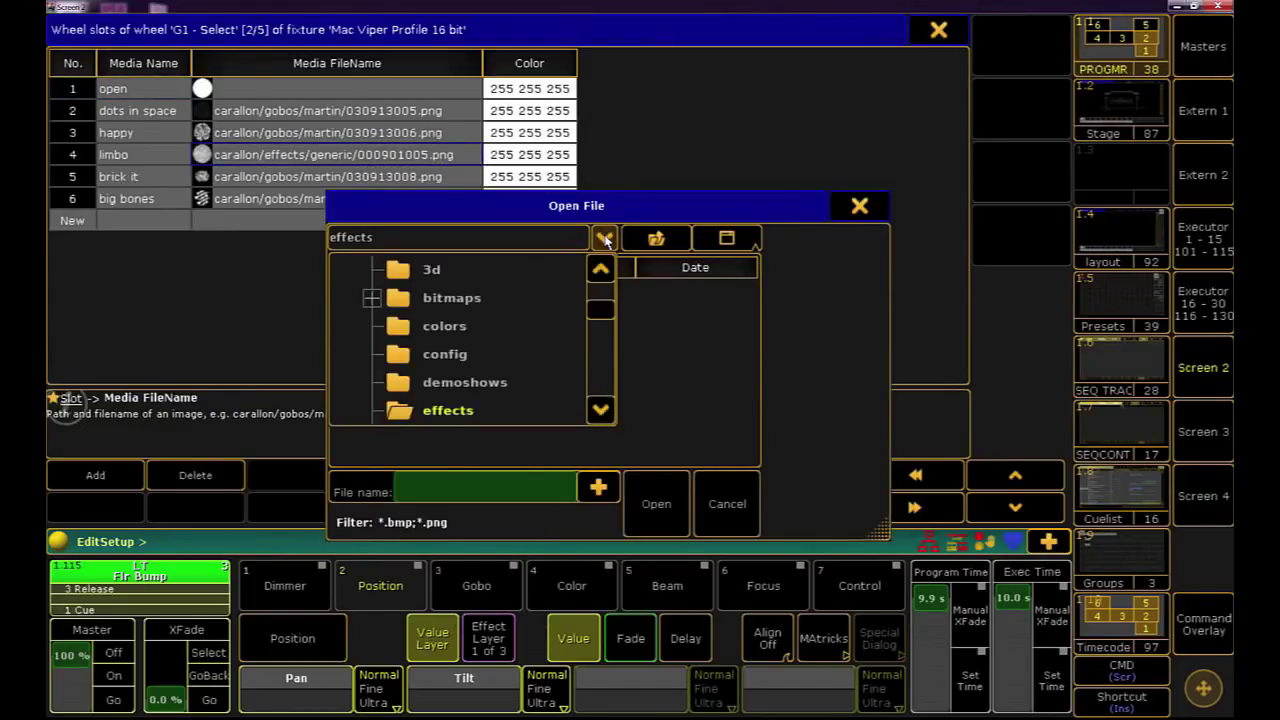
scroll(608, 314, "down", 2)
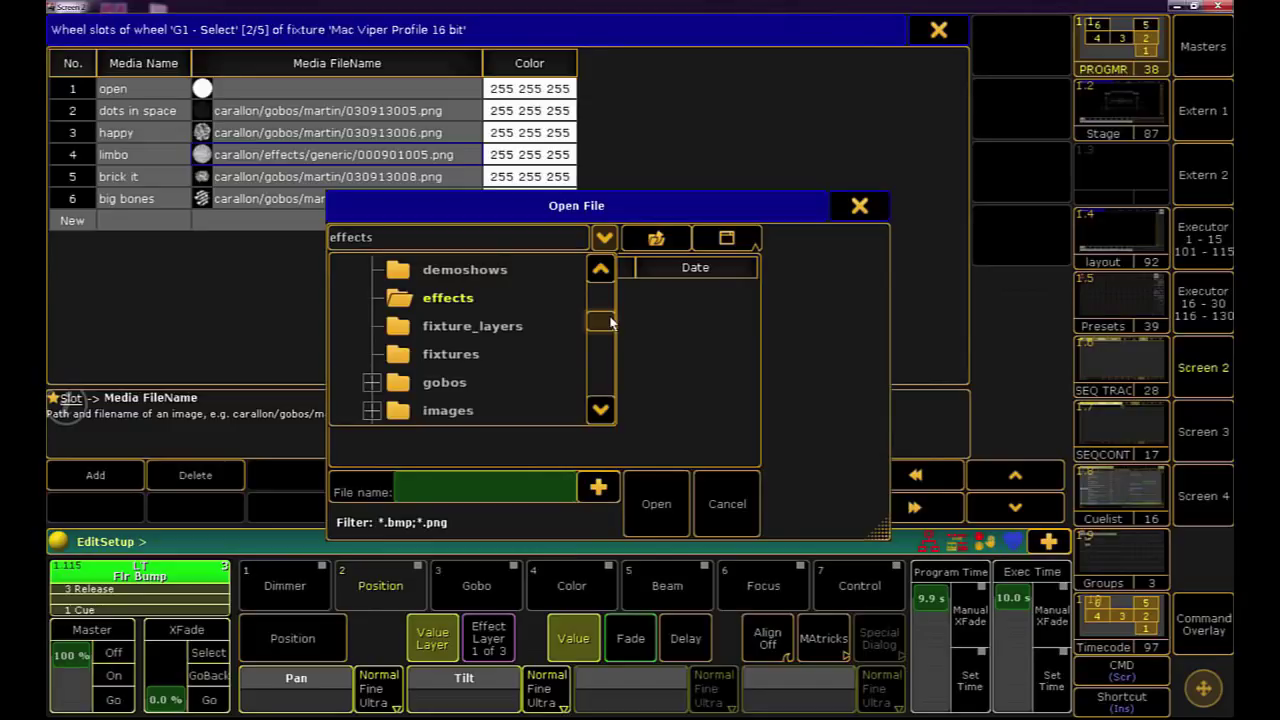
left_click(476, 386)
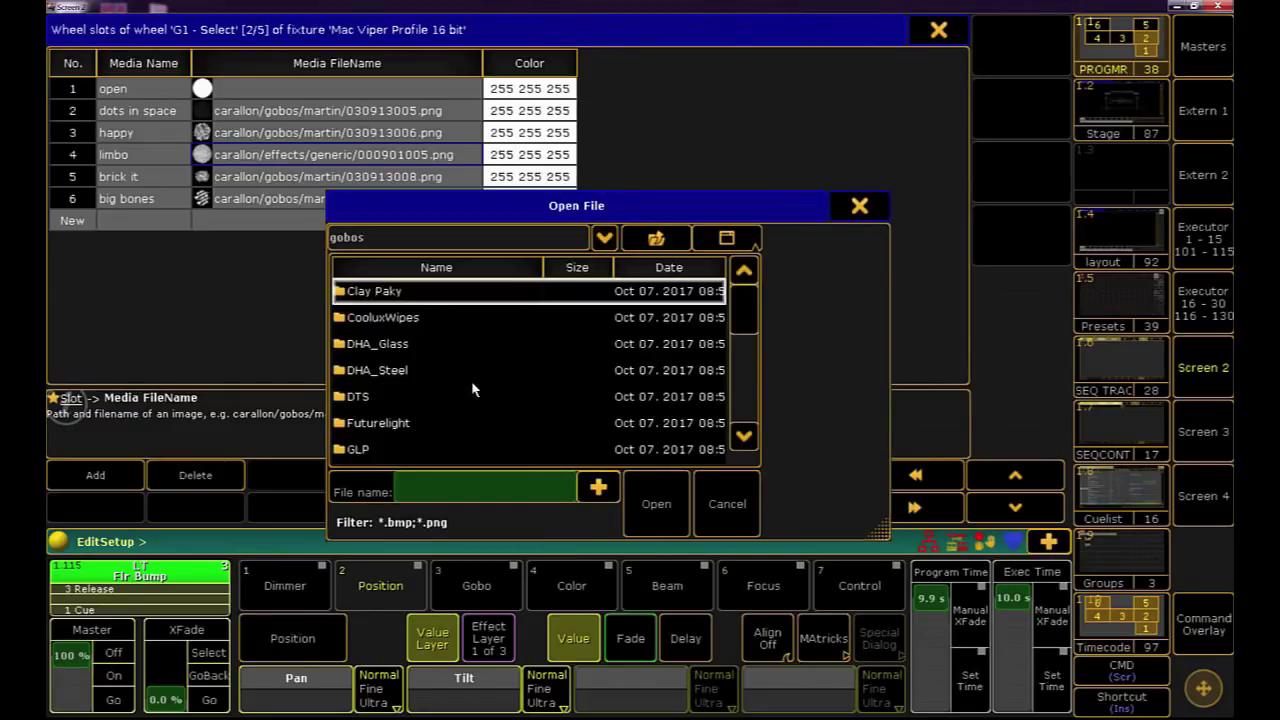
double_click(395, 345)
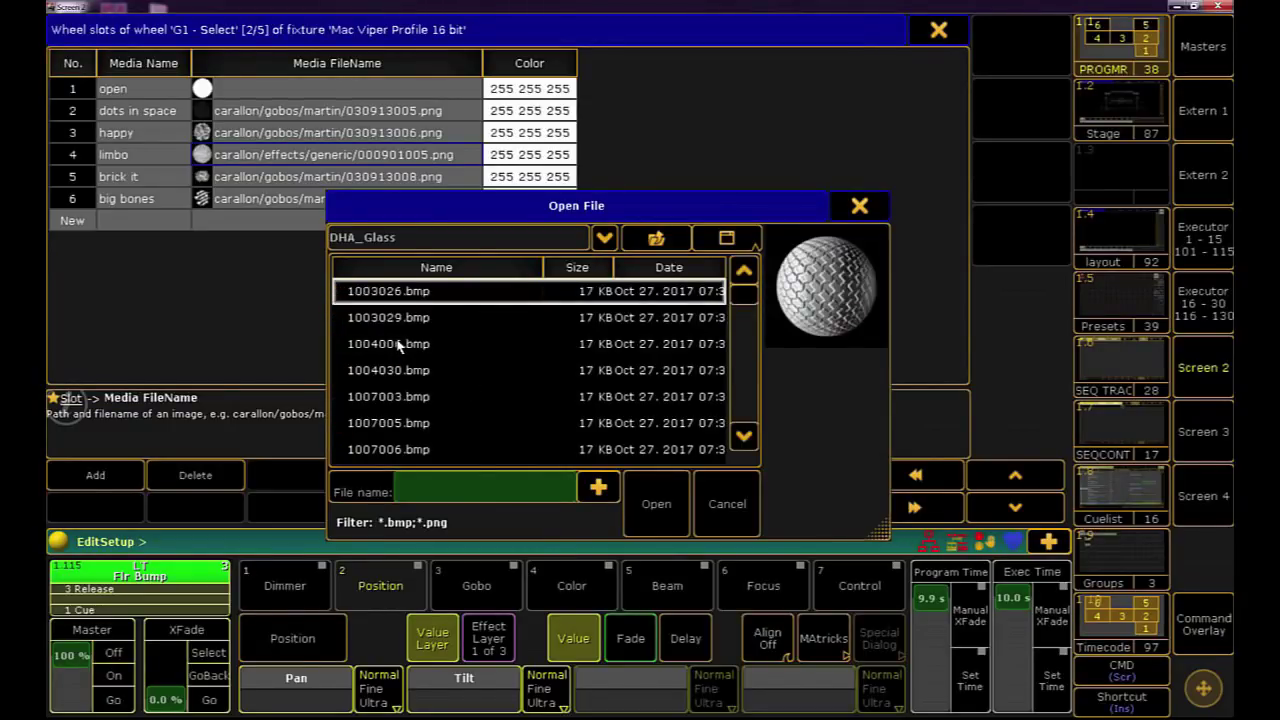
key("Down")
key("Down")
key("Down")
key("Down")
key("Down")
key("Down")
key("Down")
key("Down")
key("Down")
key("Down")
key("Down")
key("Down")
key("Down")
key("Down")
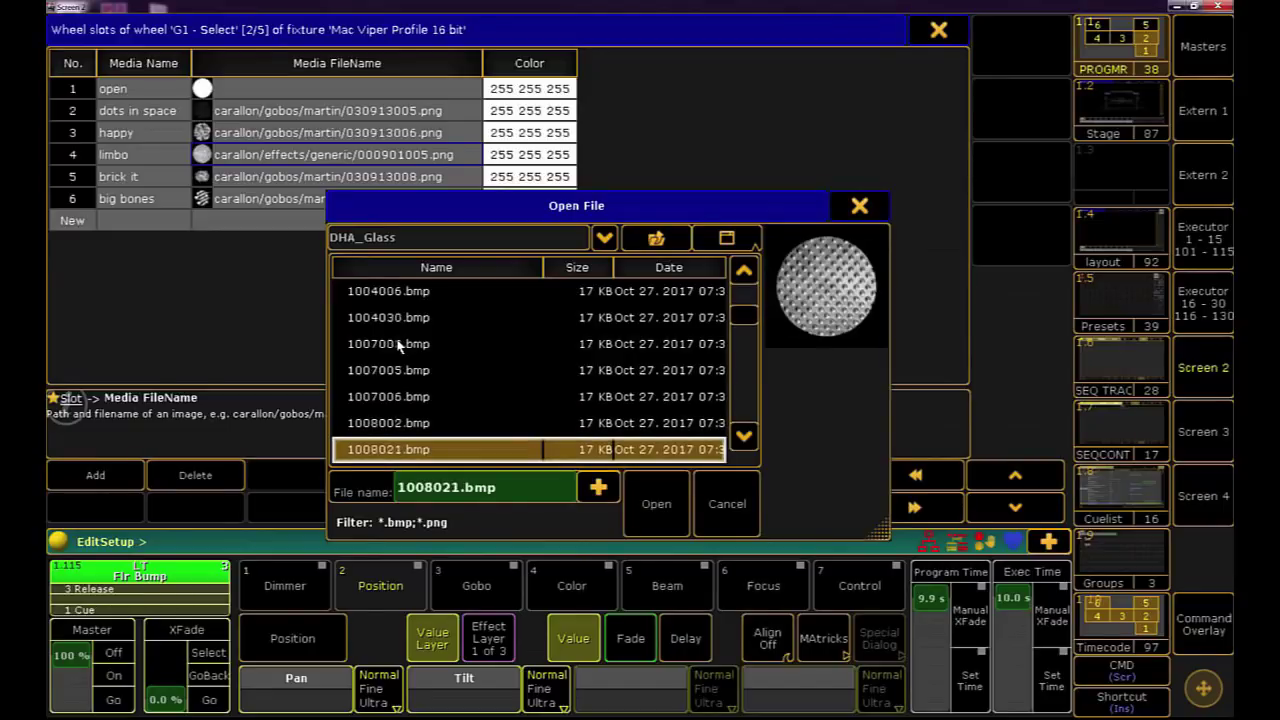
key("Down")
key("Down")
key("Down")
key("Down")
key("Down")
key("Down")
key("Down")
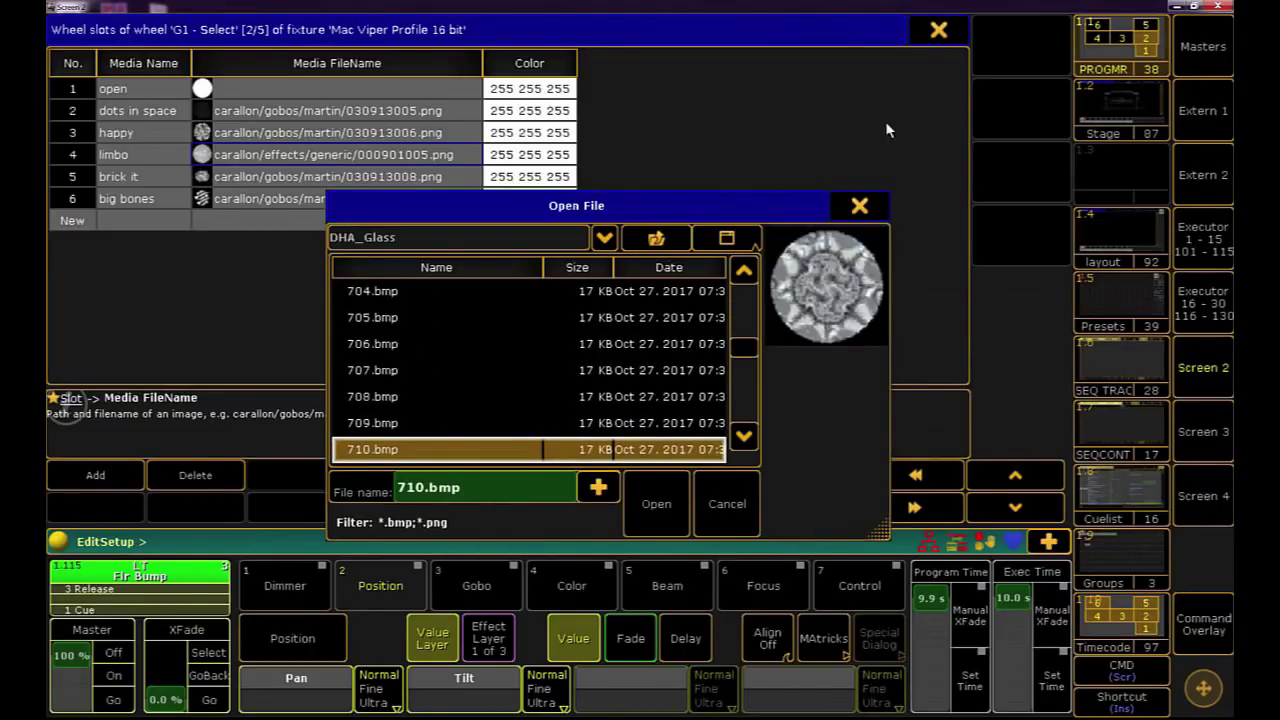
left_click(858, 206)
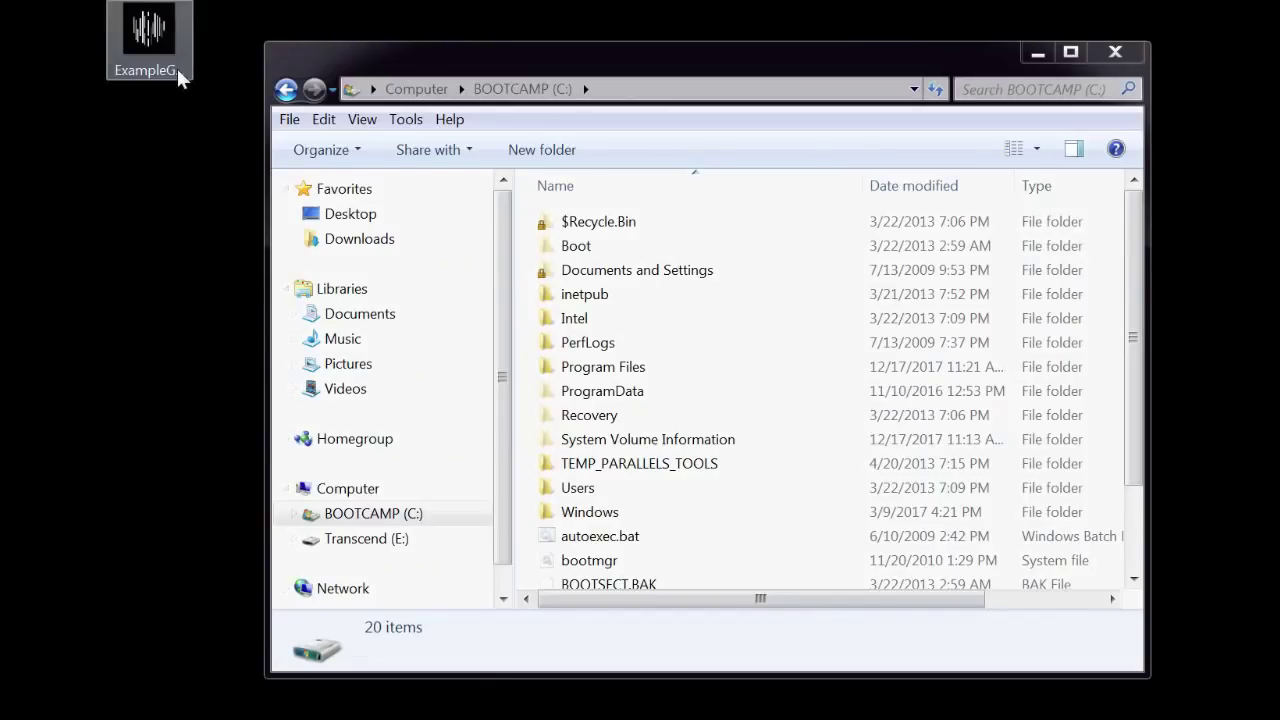
- Select the ExampleGobo.bmp file on the desktop beside the BOOTCAMP (C:) window
left_click(175, 69)
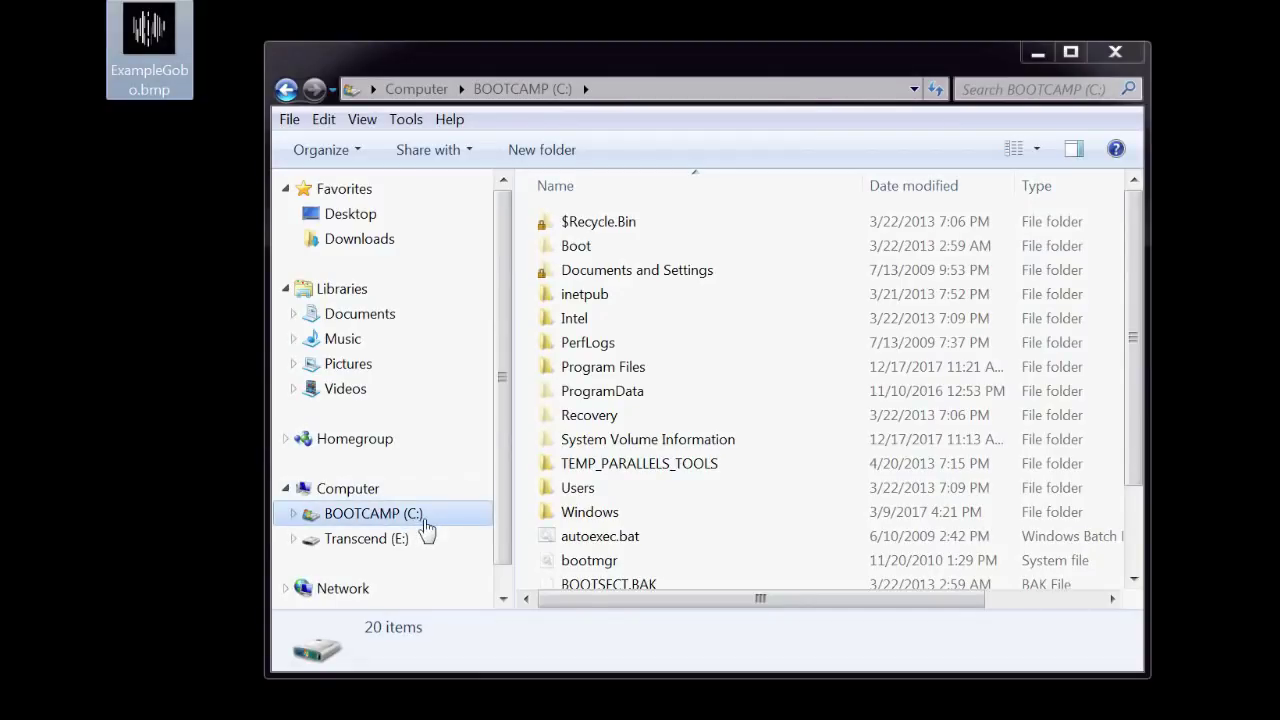
- Browse to ProgramData > MA Lighting Technologies > grandma > gma2_V_3.3.4 > gobos > user_gobos
double_click(663, 392)
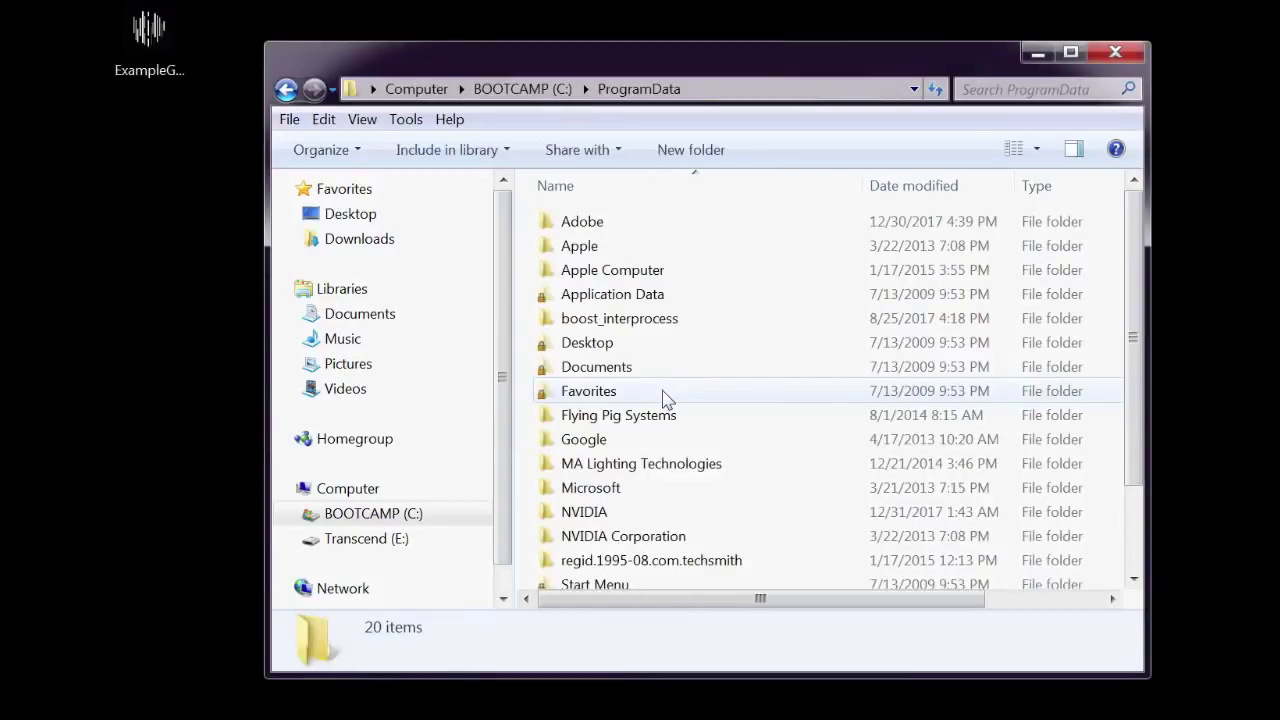
double_click(738, 476)
double_click(637, 226)
left_click_drag(1134, 300, 1088, 574)
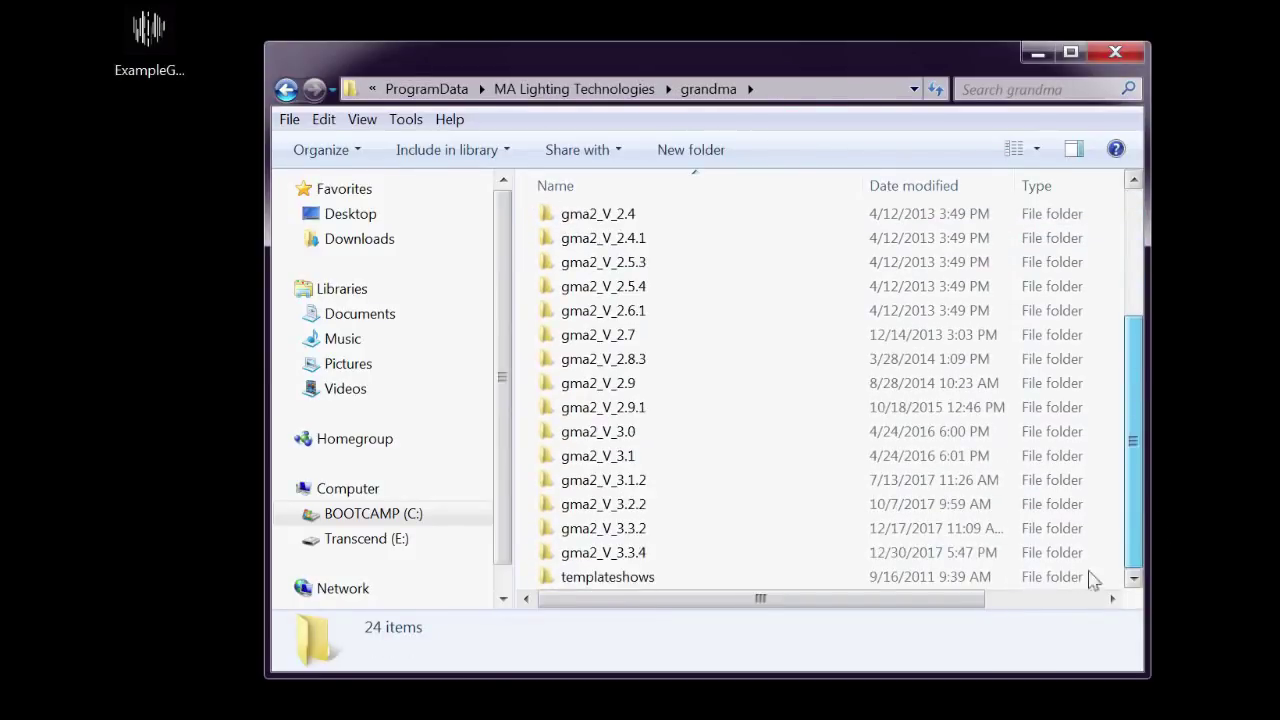
double_click(722, 562)
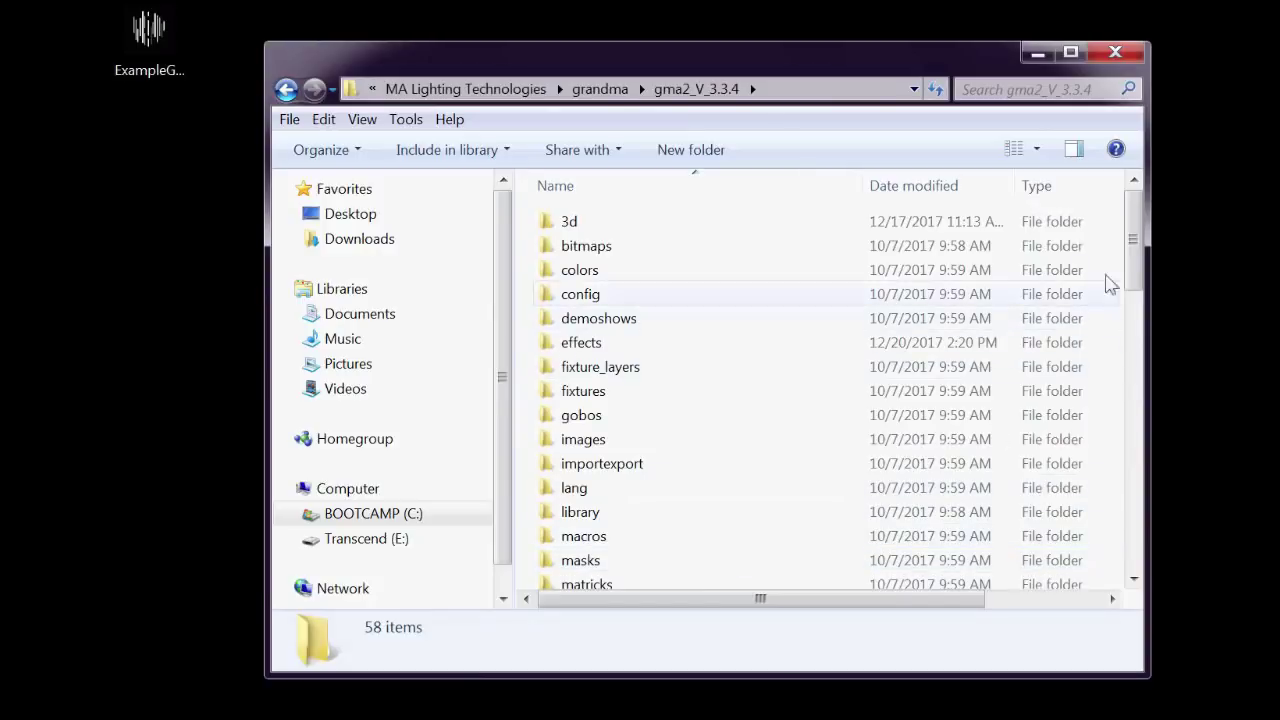
double_click(718, 418)
left_click_drag(1130, 337, 1143, 497)
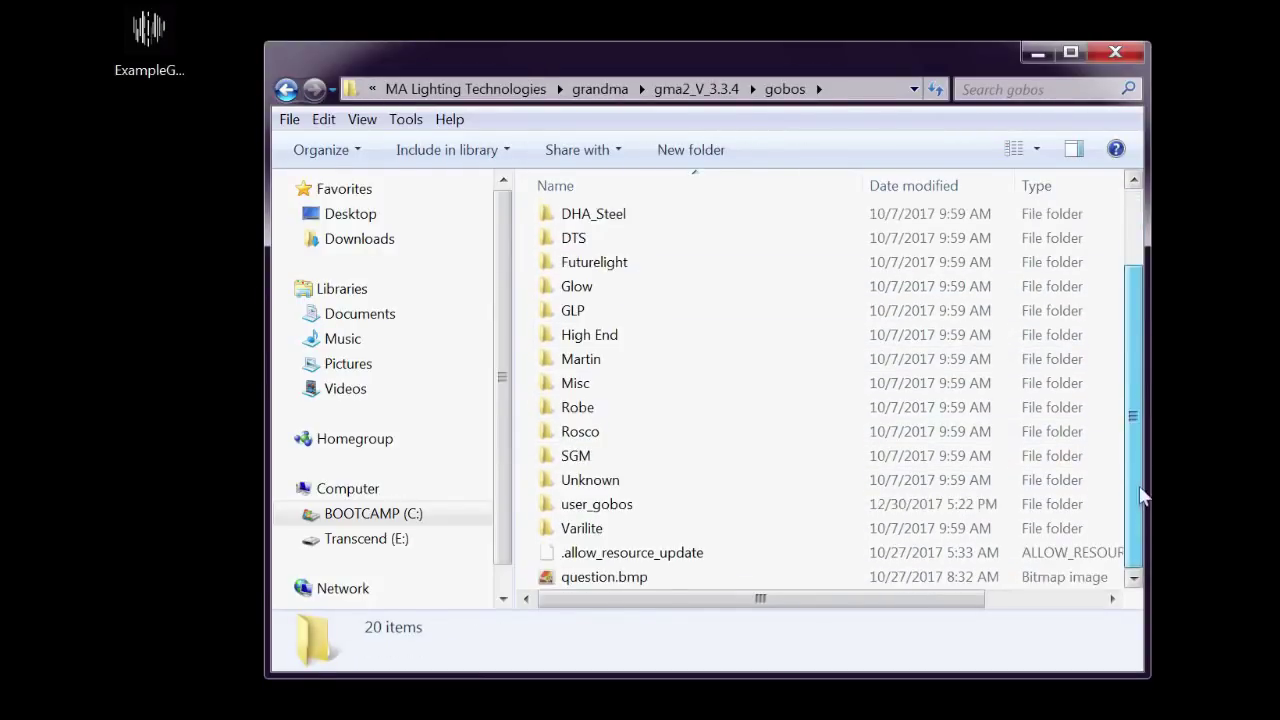
double_click(742, 508)
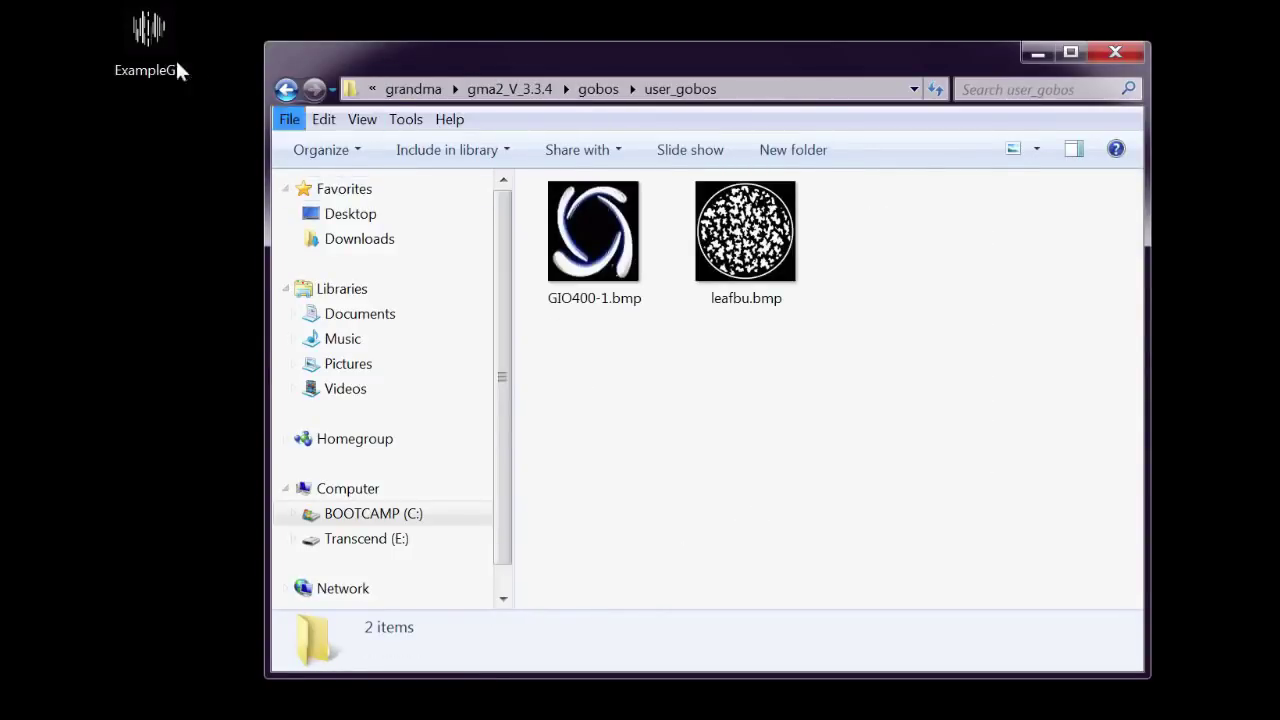
- Move ExampleGobo.bmp from the desktop into user_gobos and close Explorer
left_click_drag(135, 27, 898, 290)
left_click(870, 466)
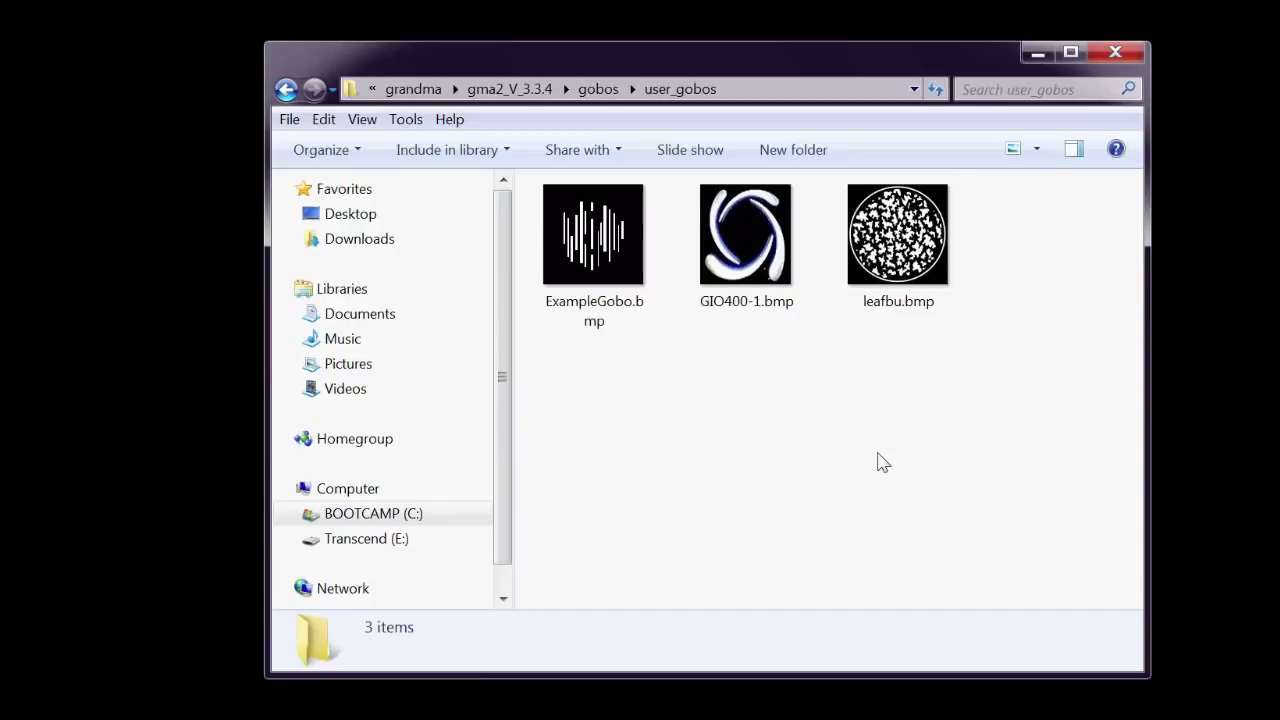
left_click(1116, 51)
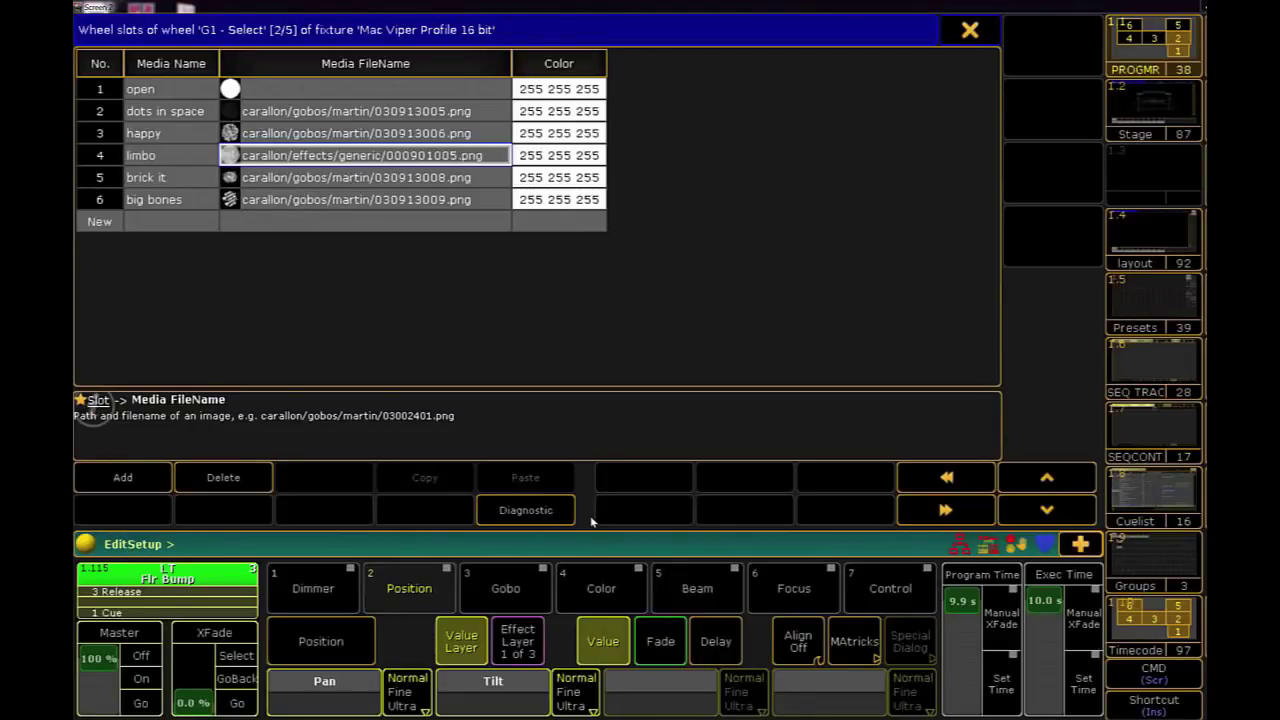
- Set slot 4's Media FileName to gobos/user_gobos/ExampleGobo.bmp in the Open File dialog
left_click(487, 157)
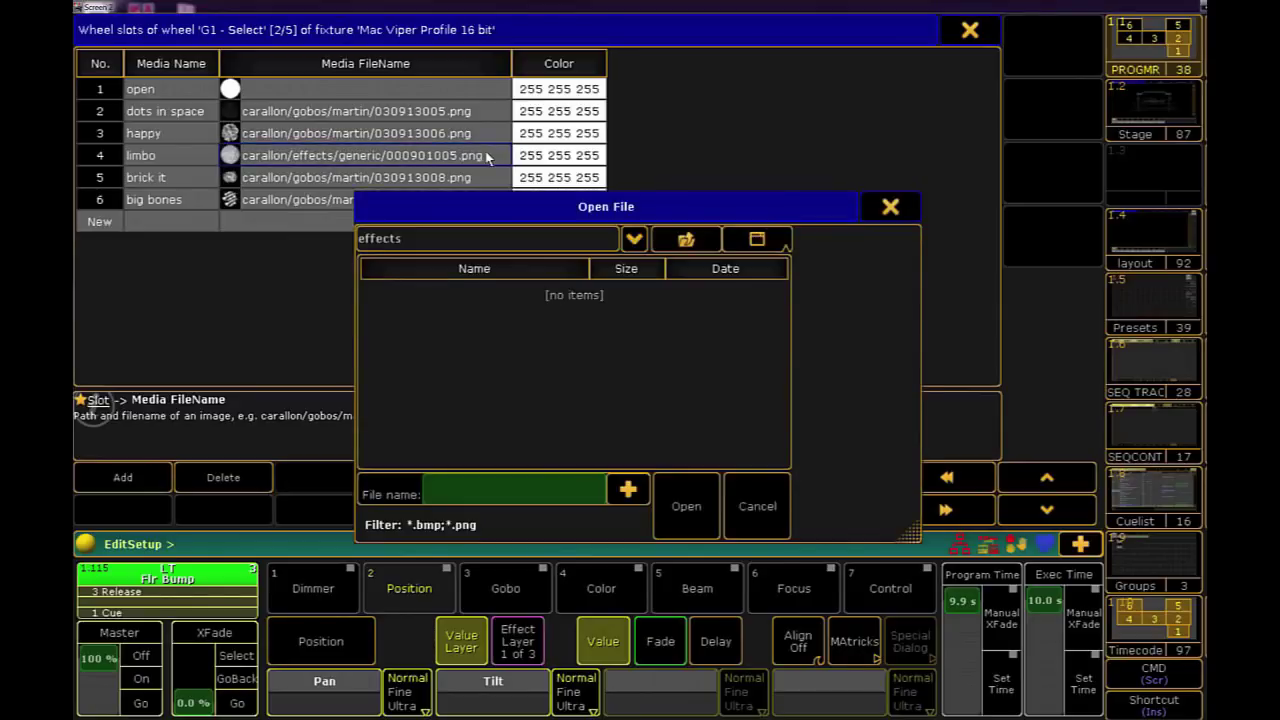
left_click(707, 247)
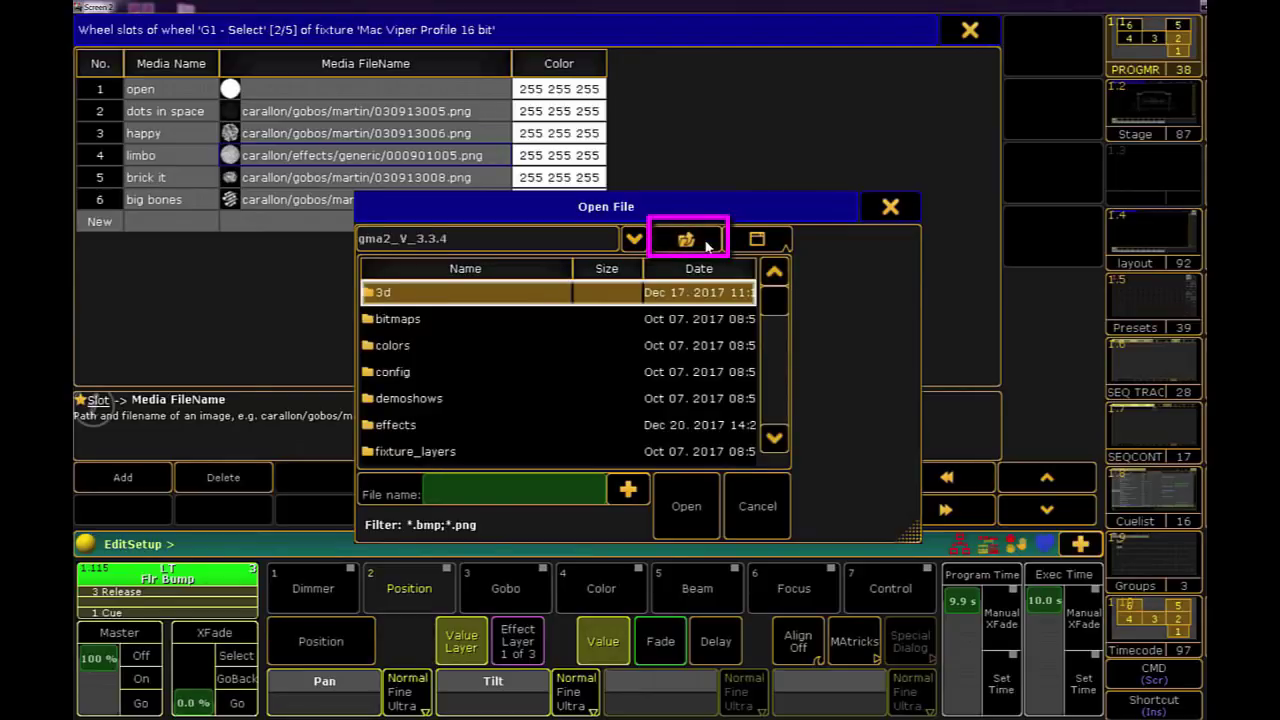
left_click_drag(778, 298, 784, 352)
double_click(380, 376)
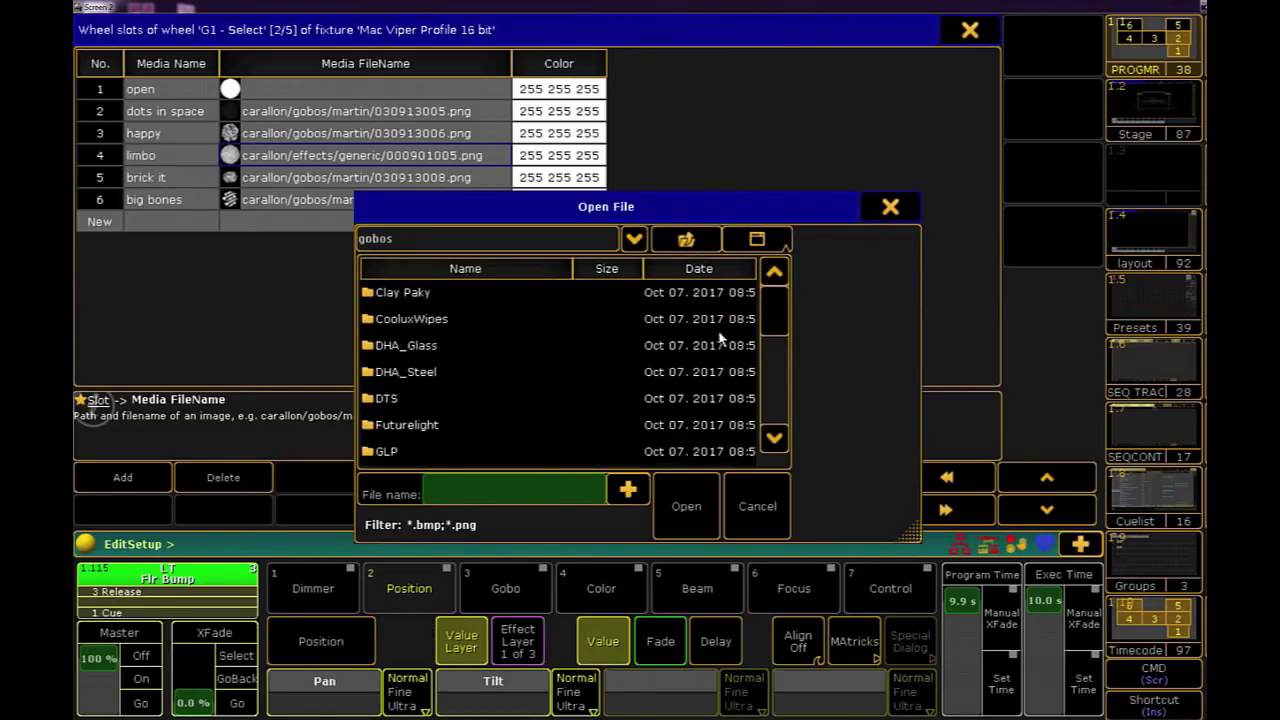
left_click_drag(777, 323, 788, 428)
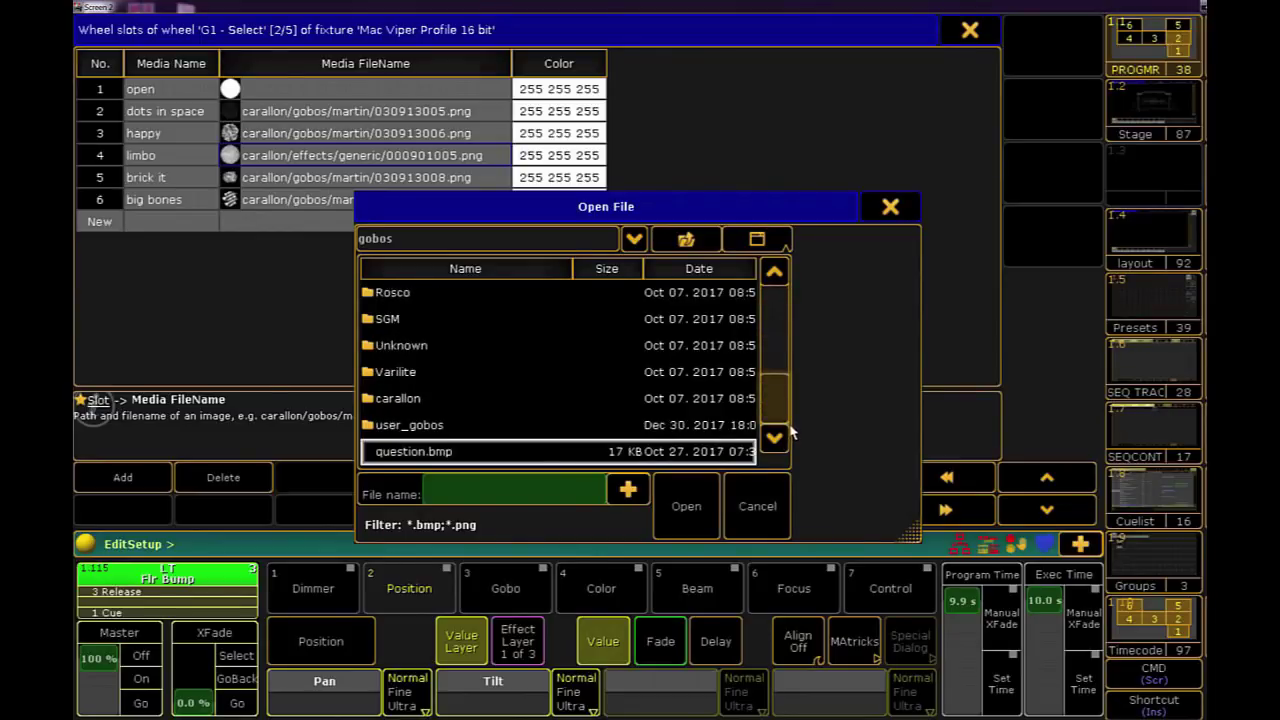
double_click(445, 425)
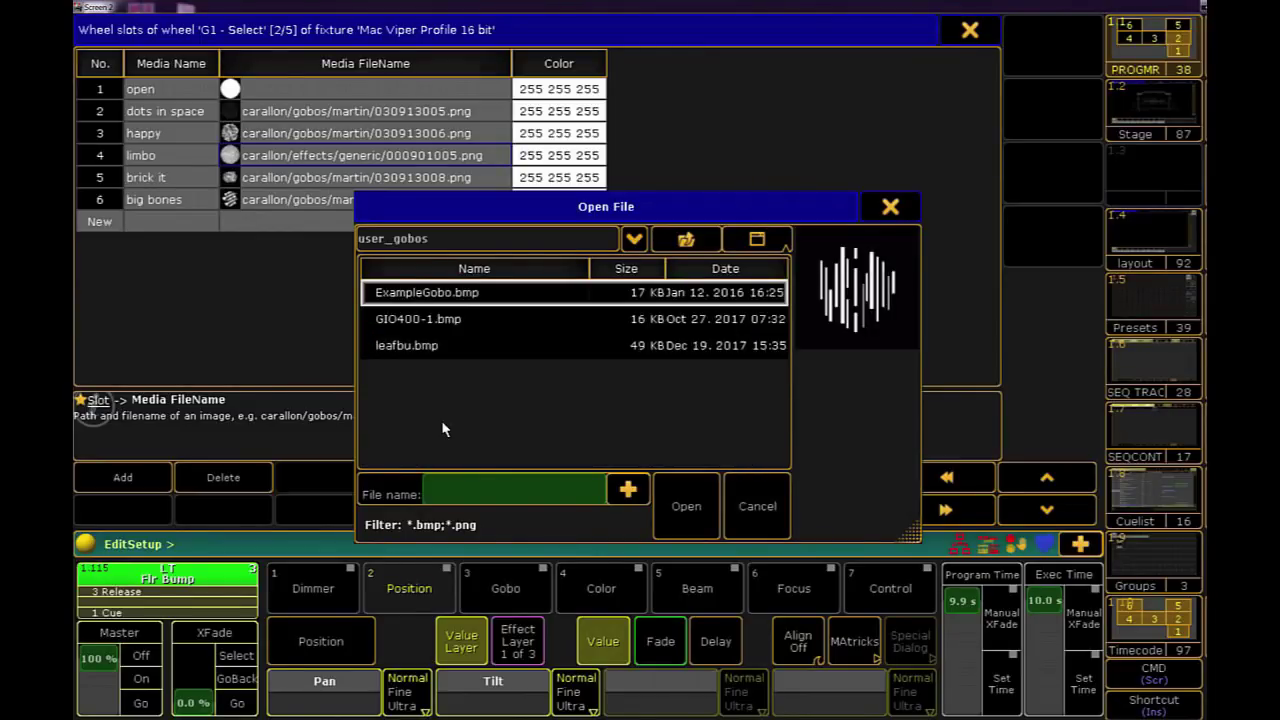
left_click(441, 305)
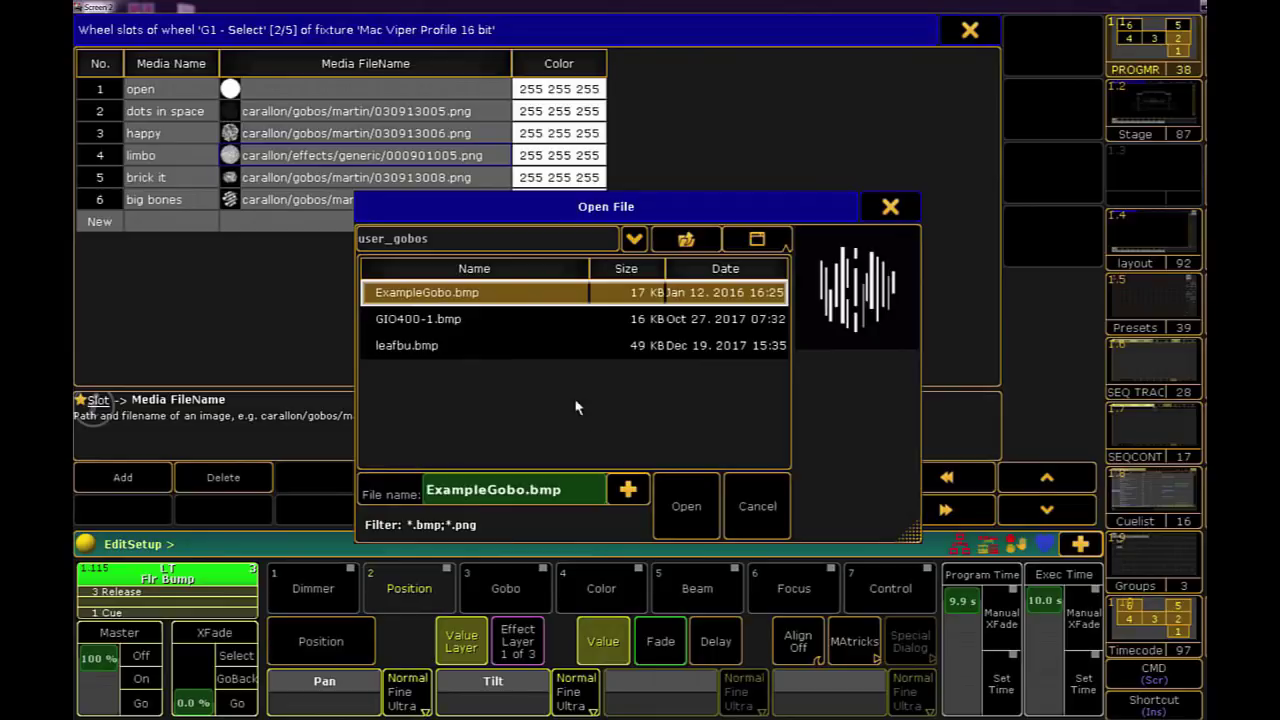
left_click(684, 535)
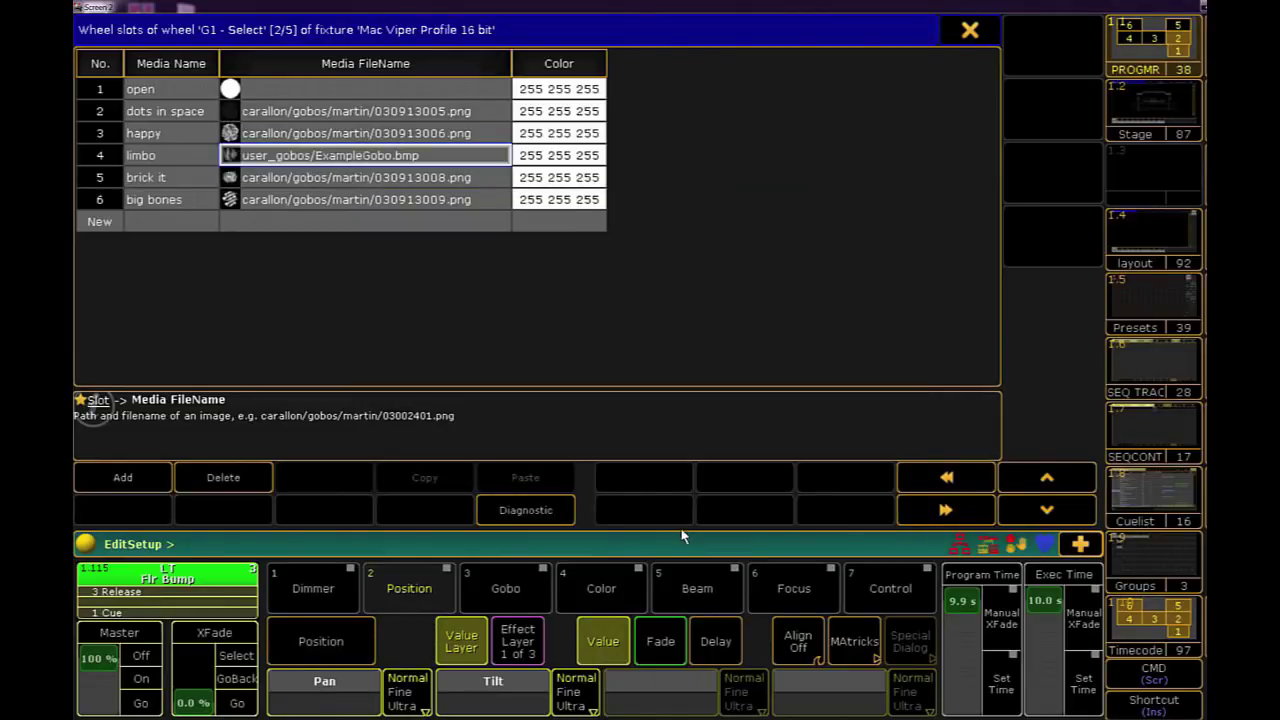
- Rename wheel slot 4's Media Name to Example
left_click(165, 156)
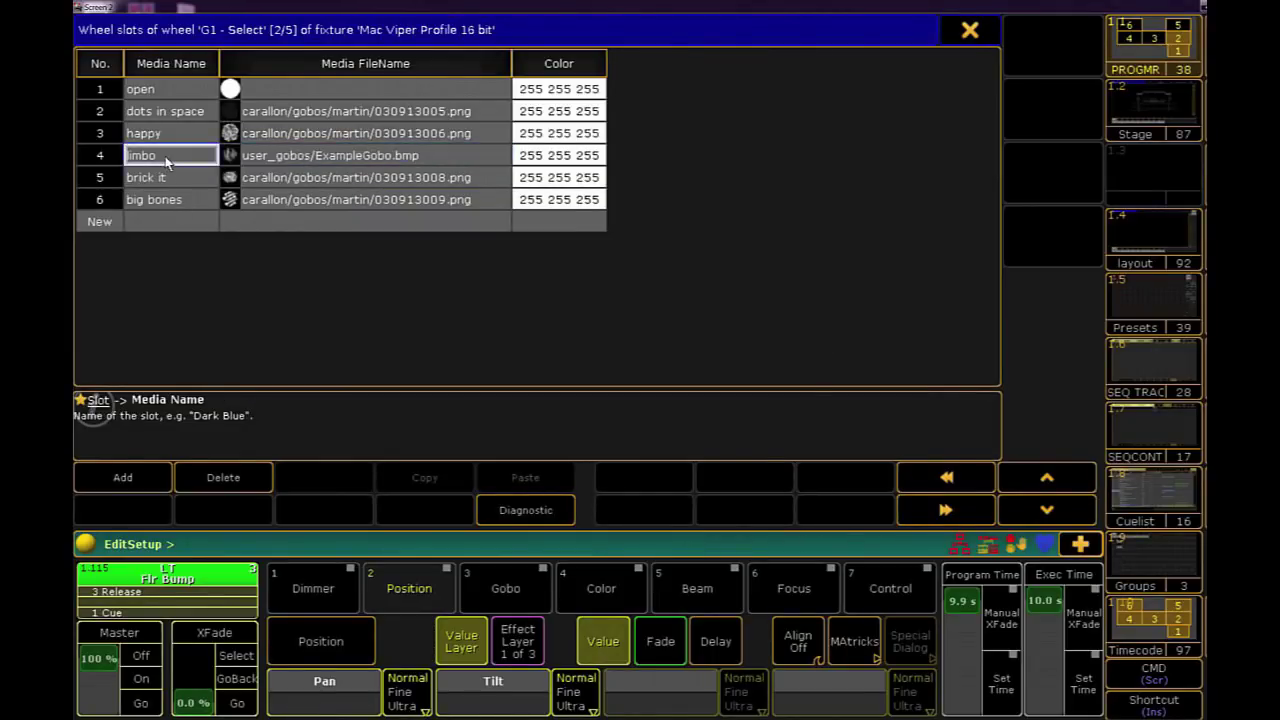
left_click(165, 156)
type("Example")
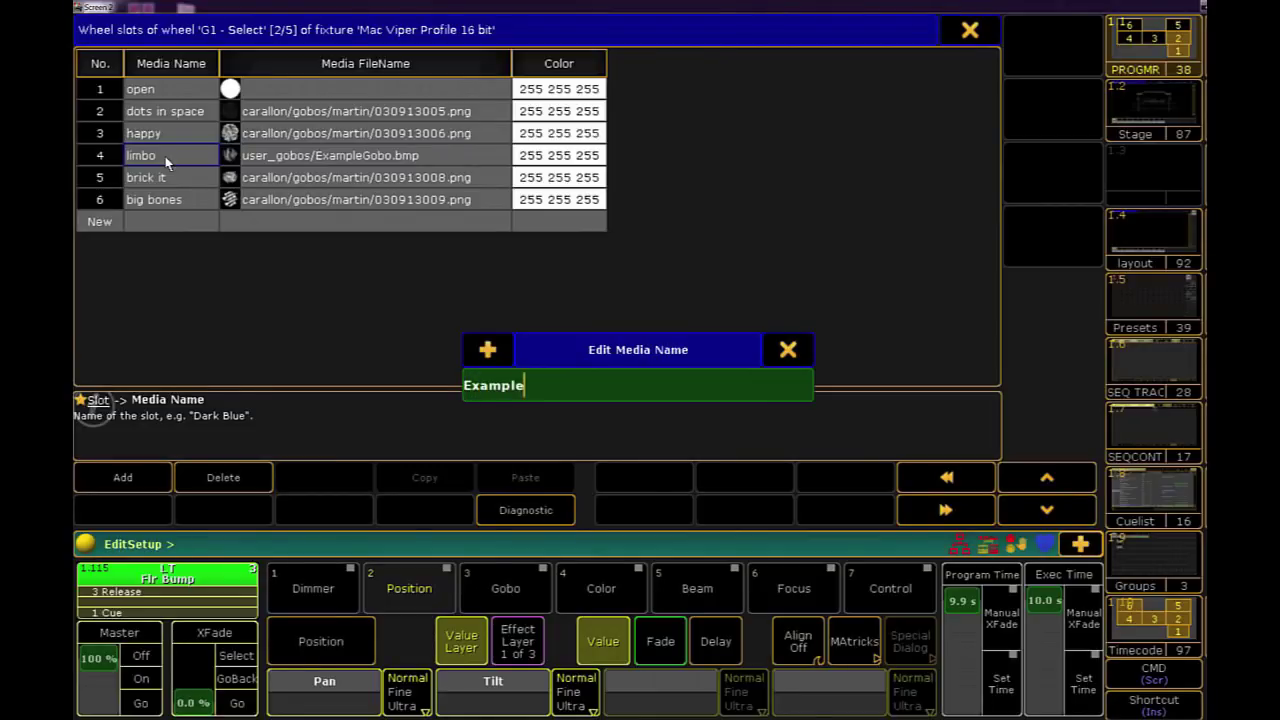
key("Return")
- Exit the wheel, fixture type and patch editors, saving the patch changes
left_click(993, 35)
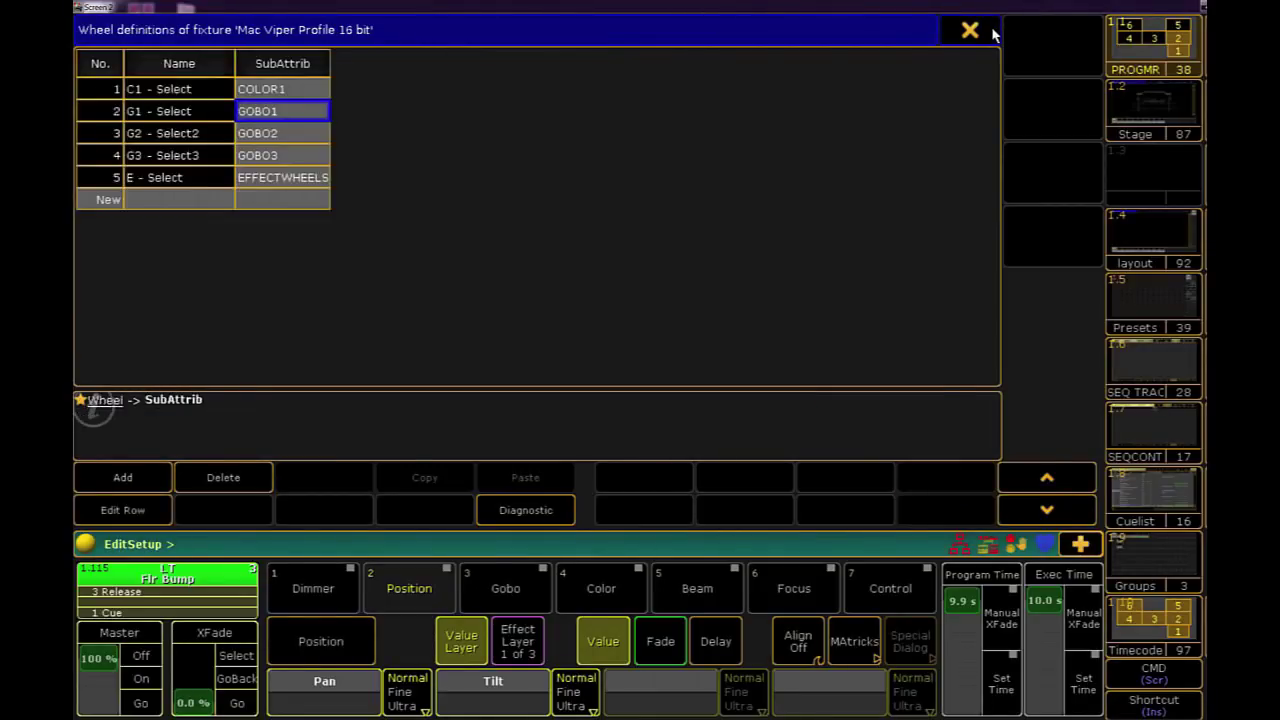
left_click(993, 35)
left_click(993, 35)
left_click(993, 35)
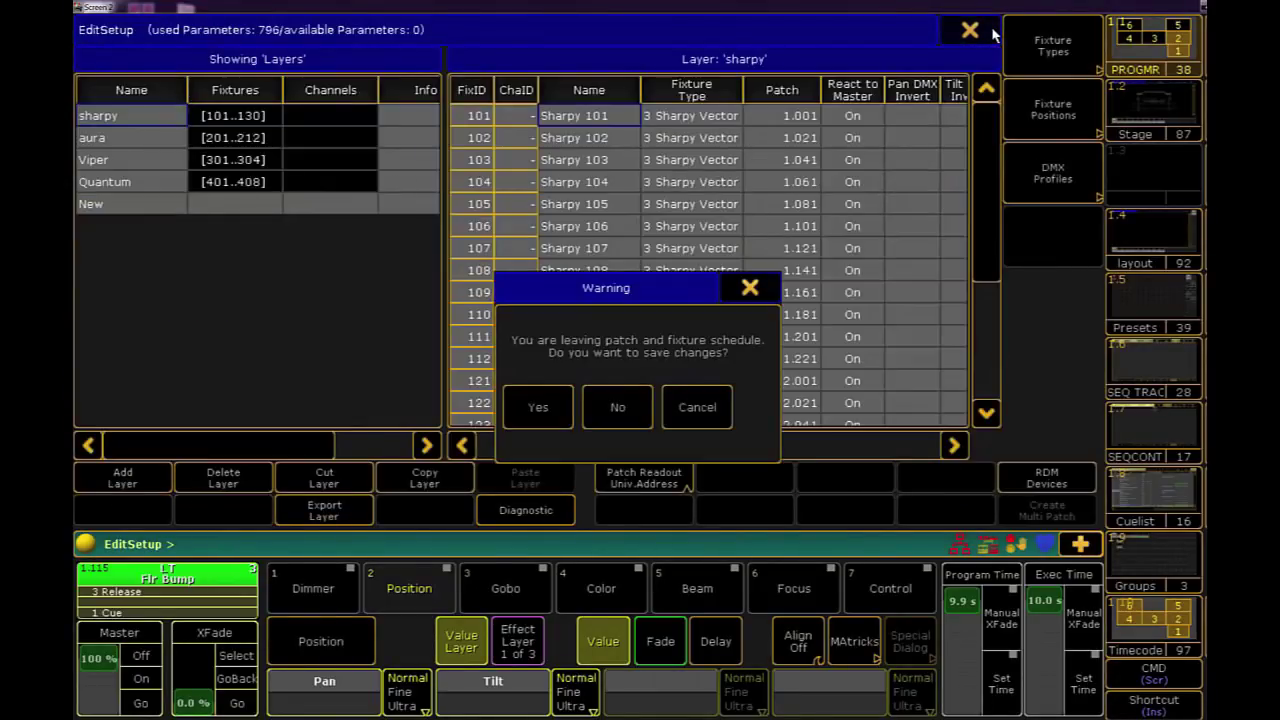
left_click(565, 410)
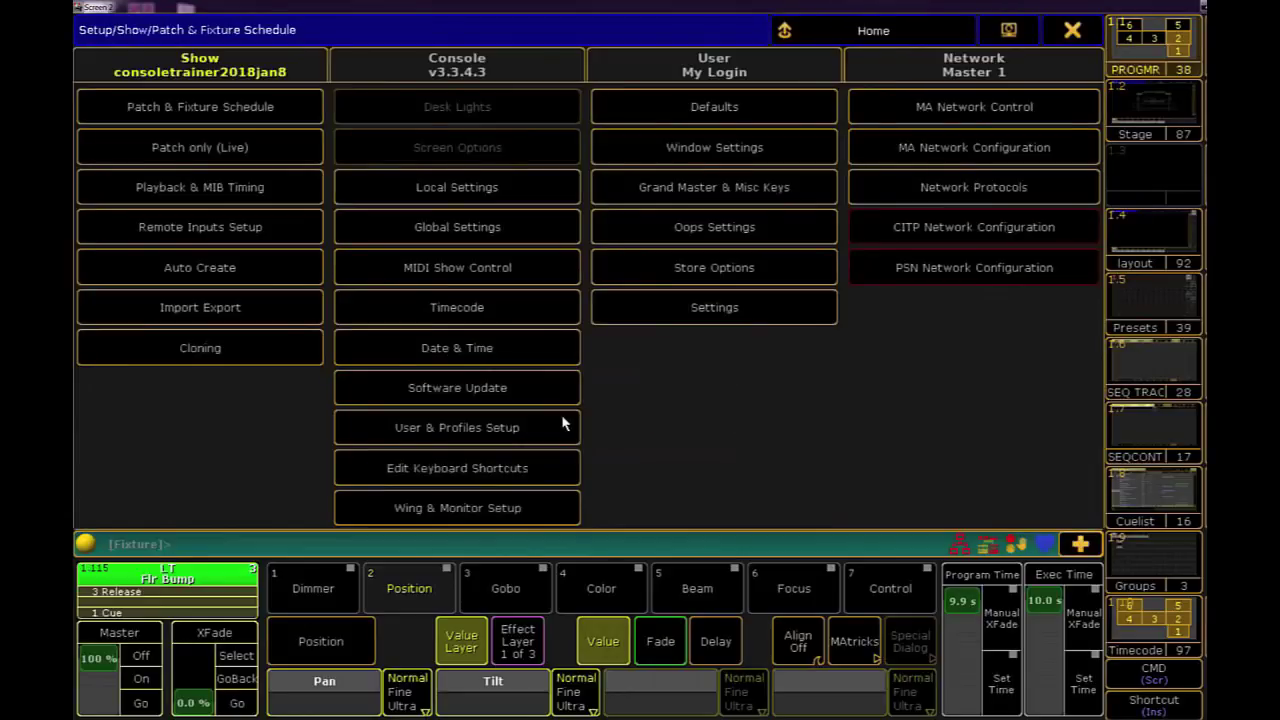
- Close Setup and show the GOBO preset pools
left_click(1083, 32)
left_click(1155, 330)
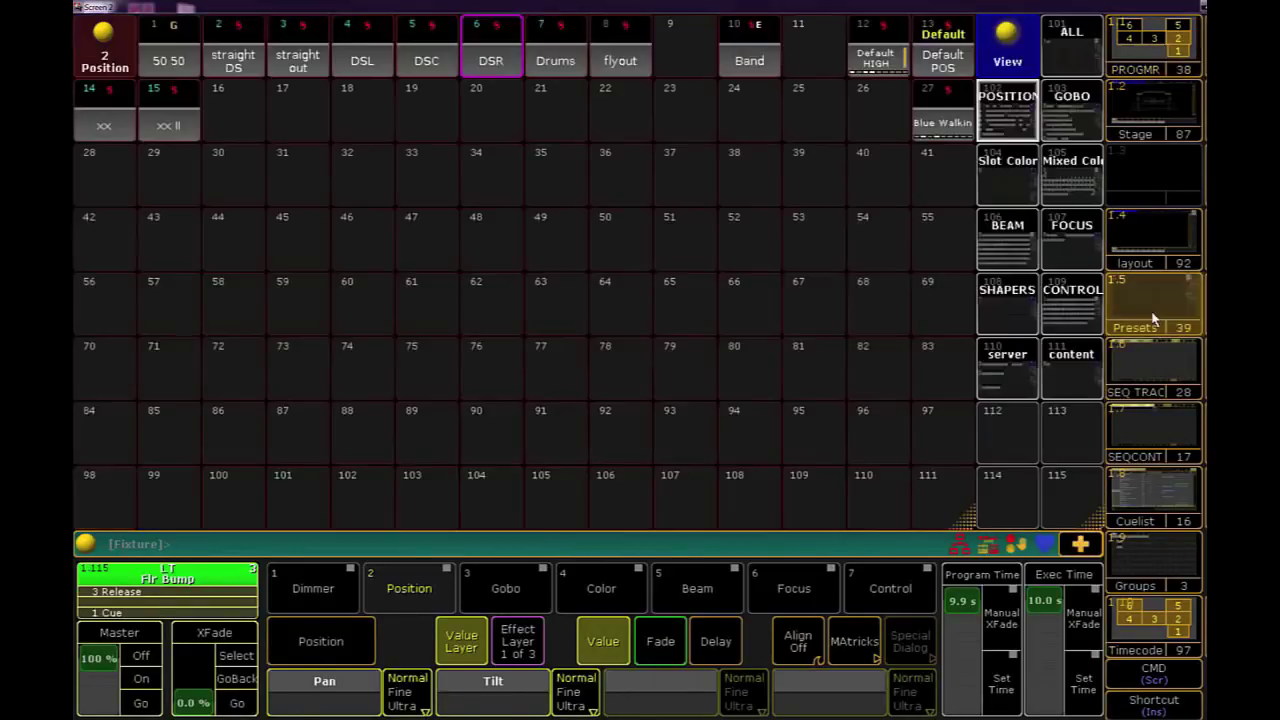
left_click(1090, 125)
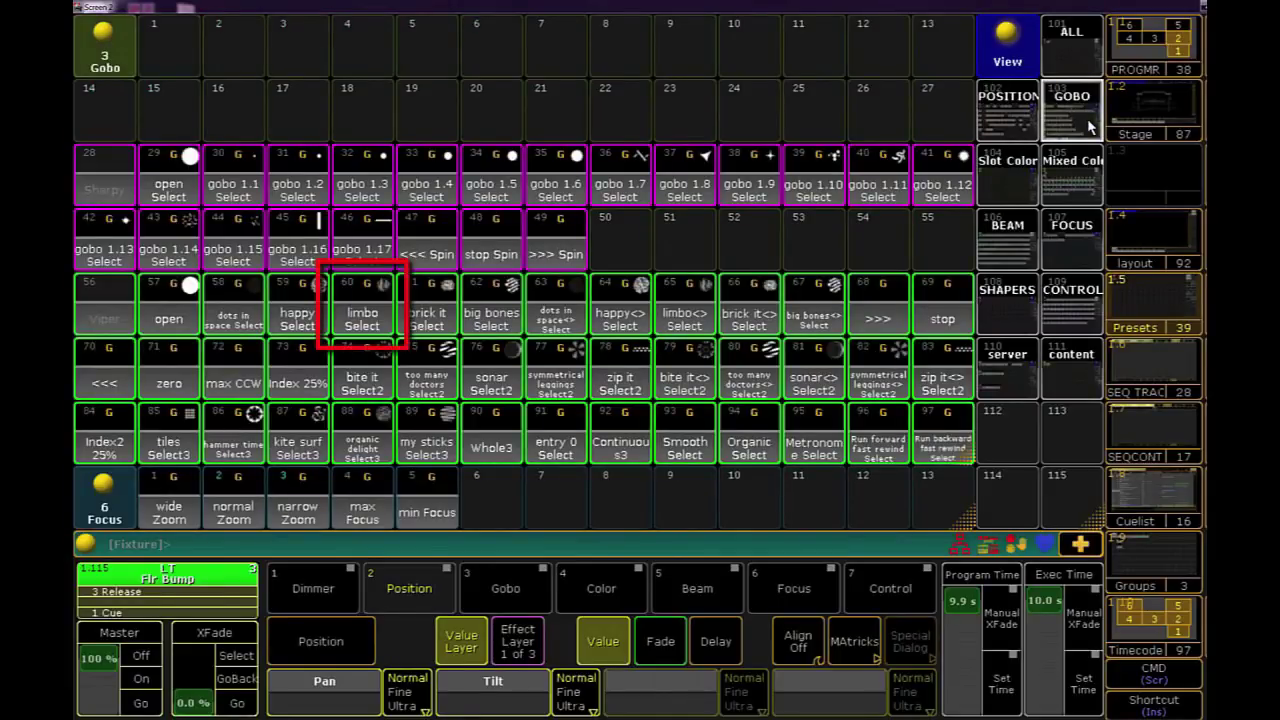